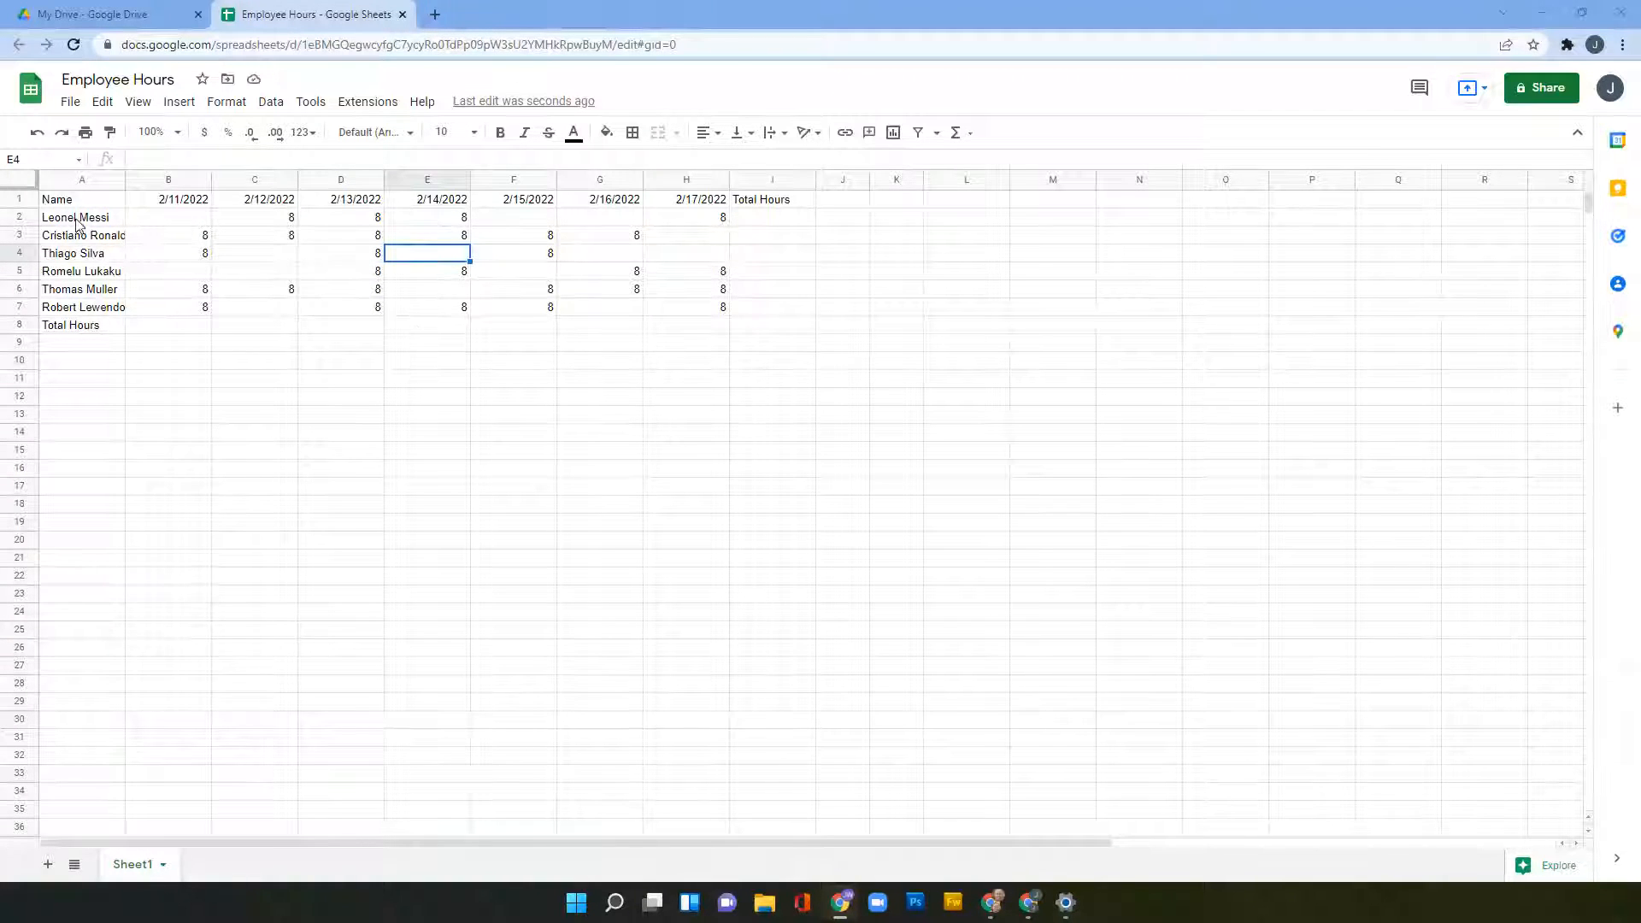
Bold the header row A1:I1 and fill it with dark yellow
{"action": "left_click_drag", "start_coordinate": [79, 205], "coordinate": [780, 206]}
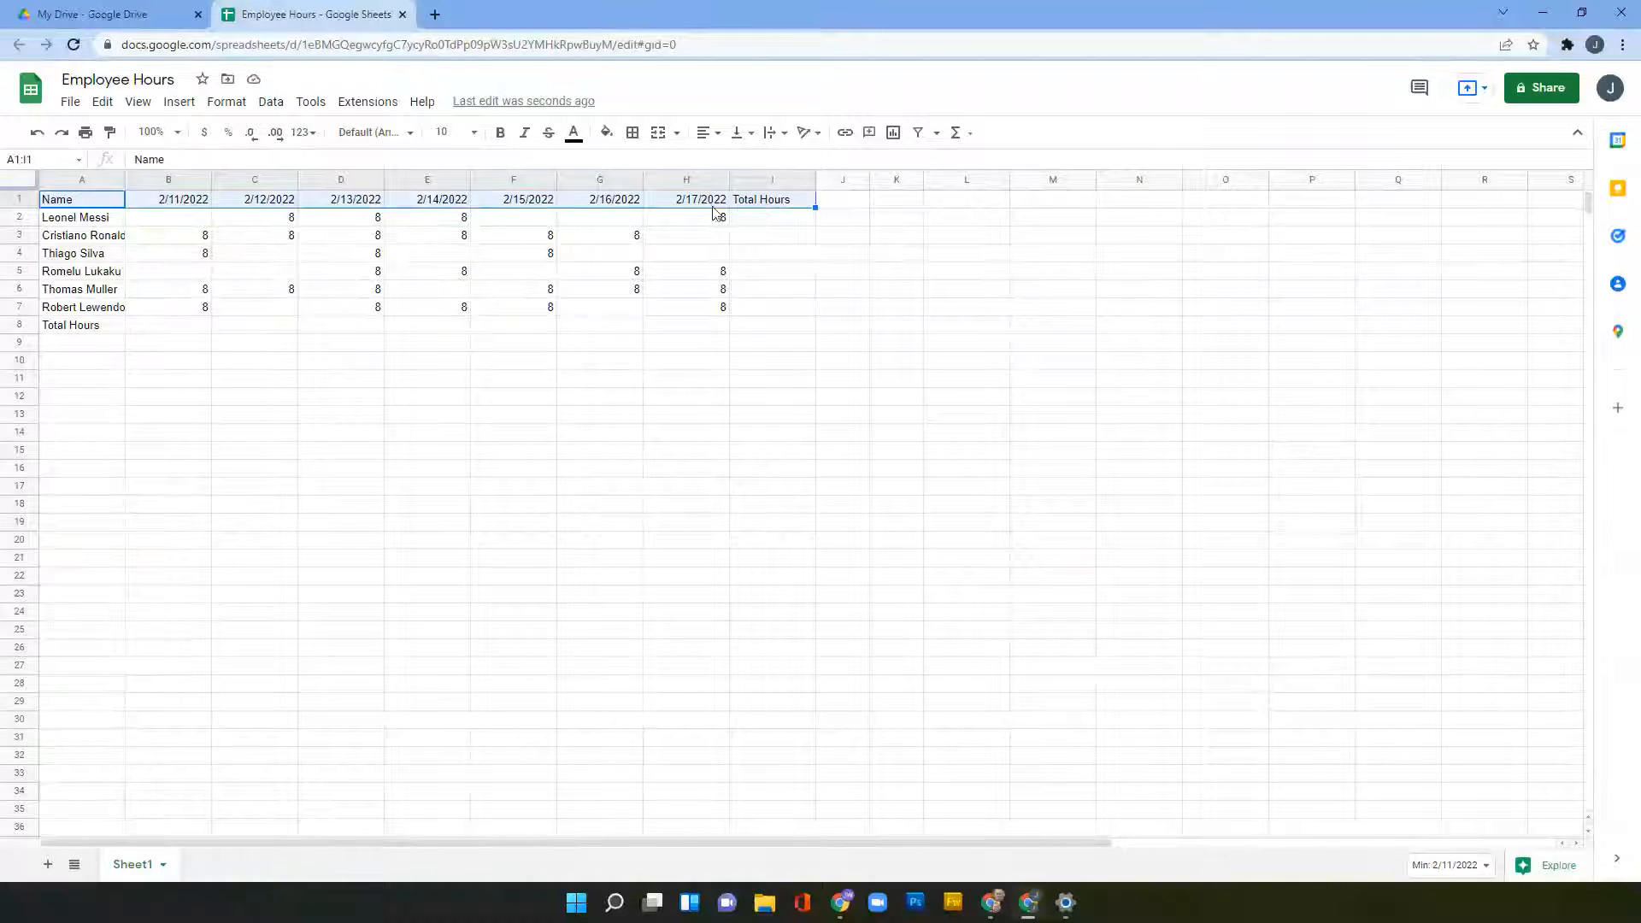
{"action": "left_click", "coordinate": [502, 135]}
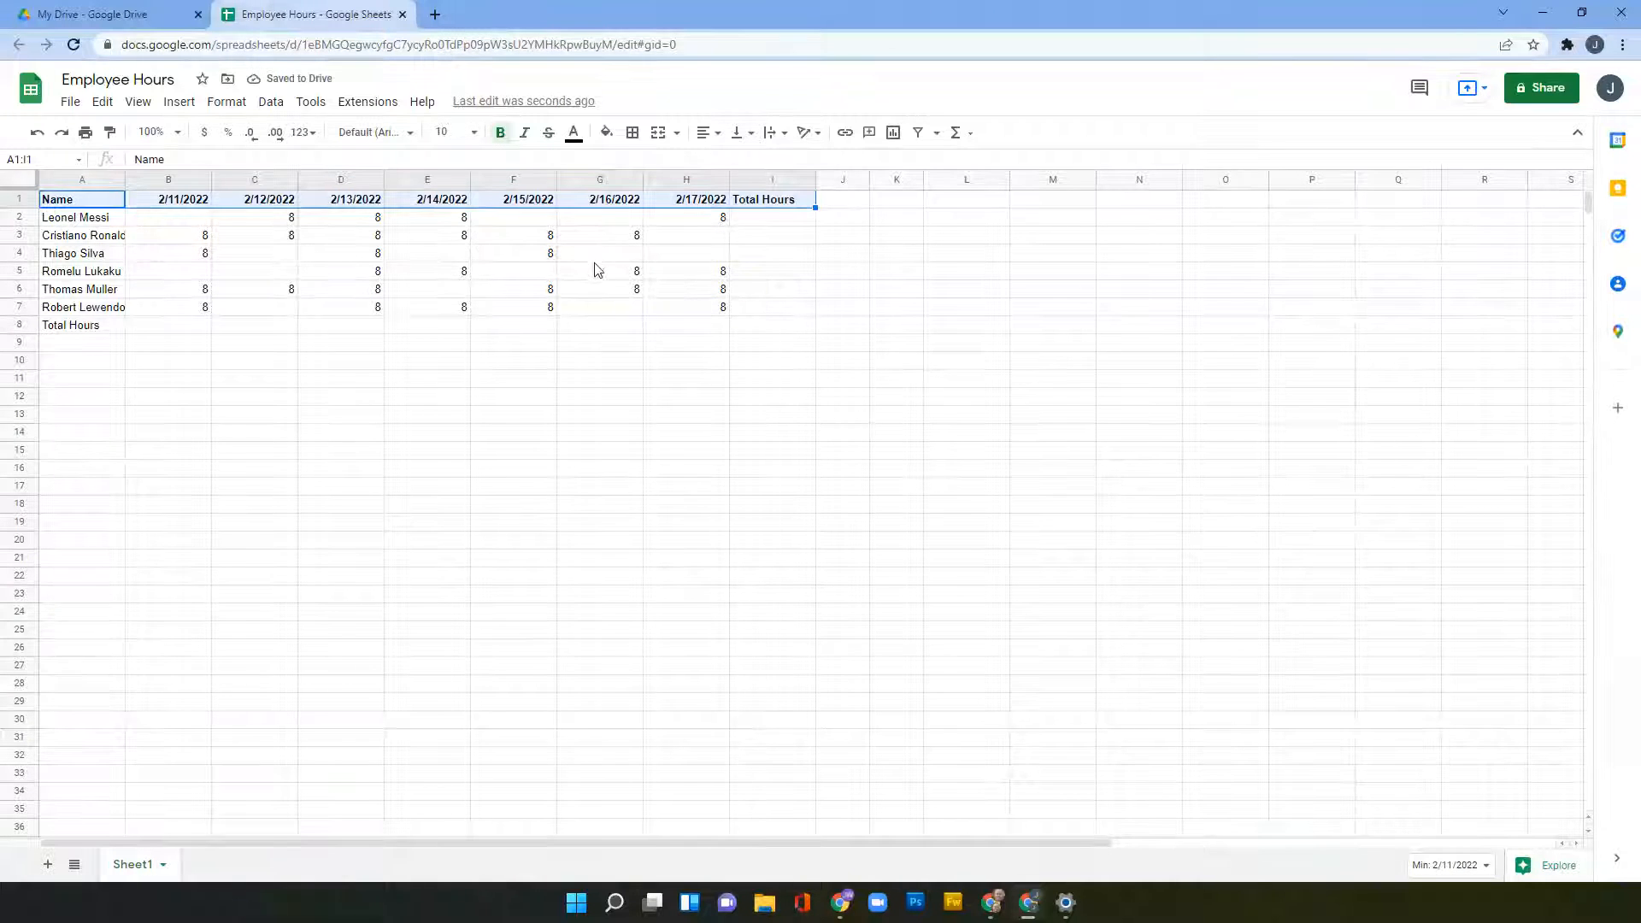
{"action": "left_click", "coordinate": [606, 135]}
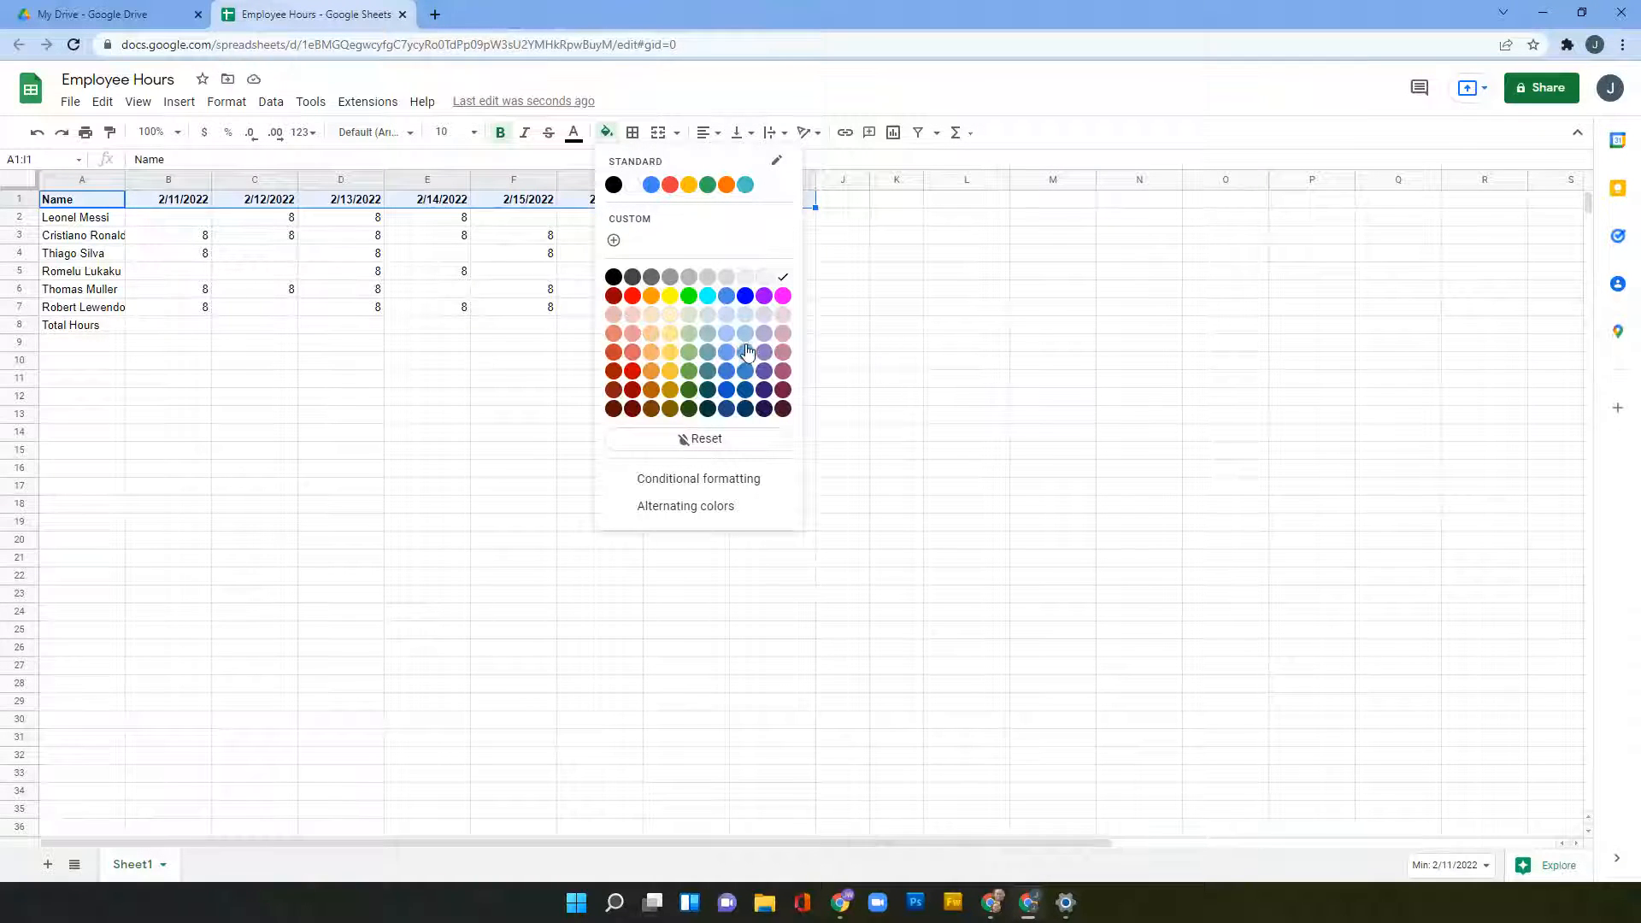
{"action": "left_click", "coordinate": [671, 376]}
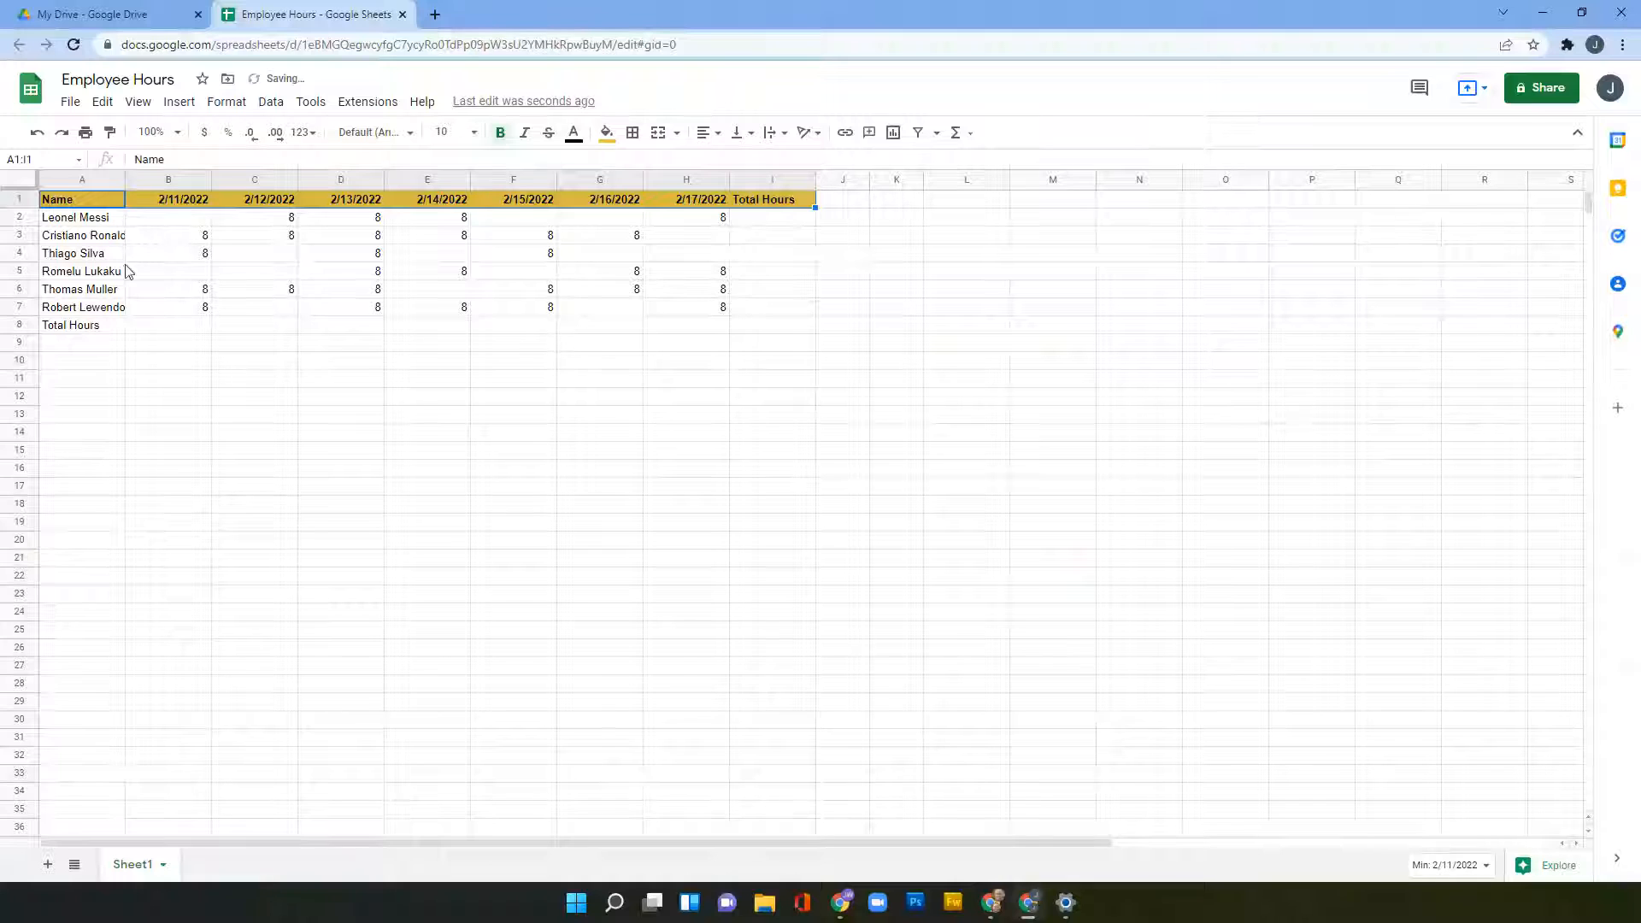
Fill the employee name cells A2:A7 with a light yellow
{"action": "left_click", "coordinate": [89, 220]}
{"action": "left_click_drag", "start_coordinate": [89, 220], "coordinate": [98, 308]}
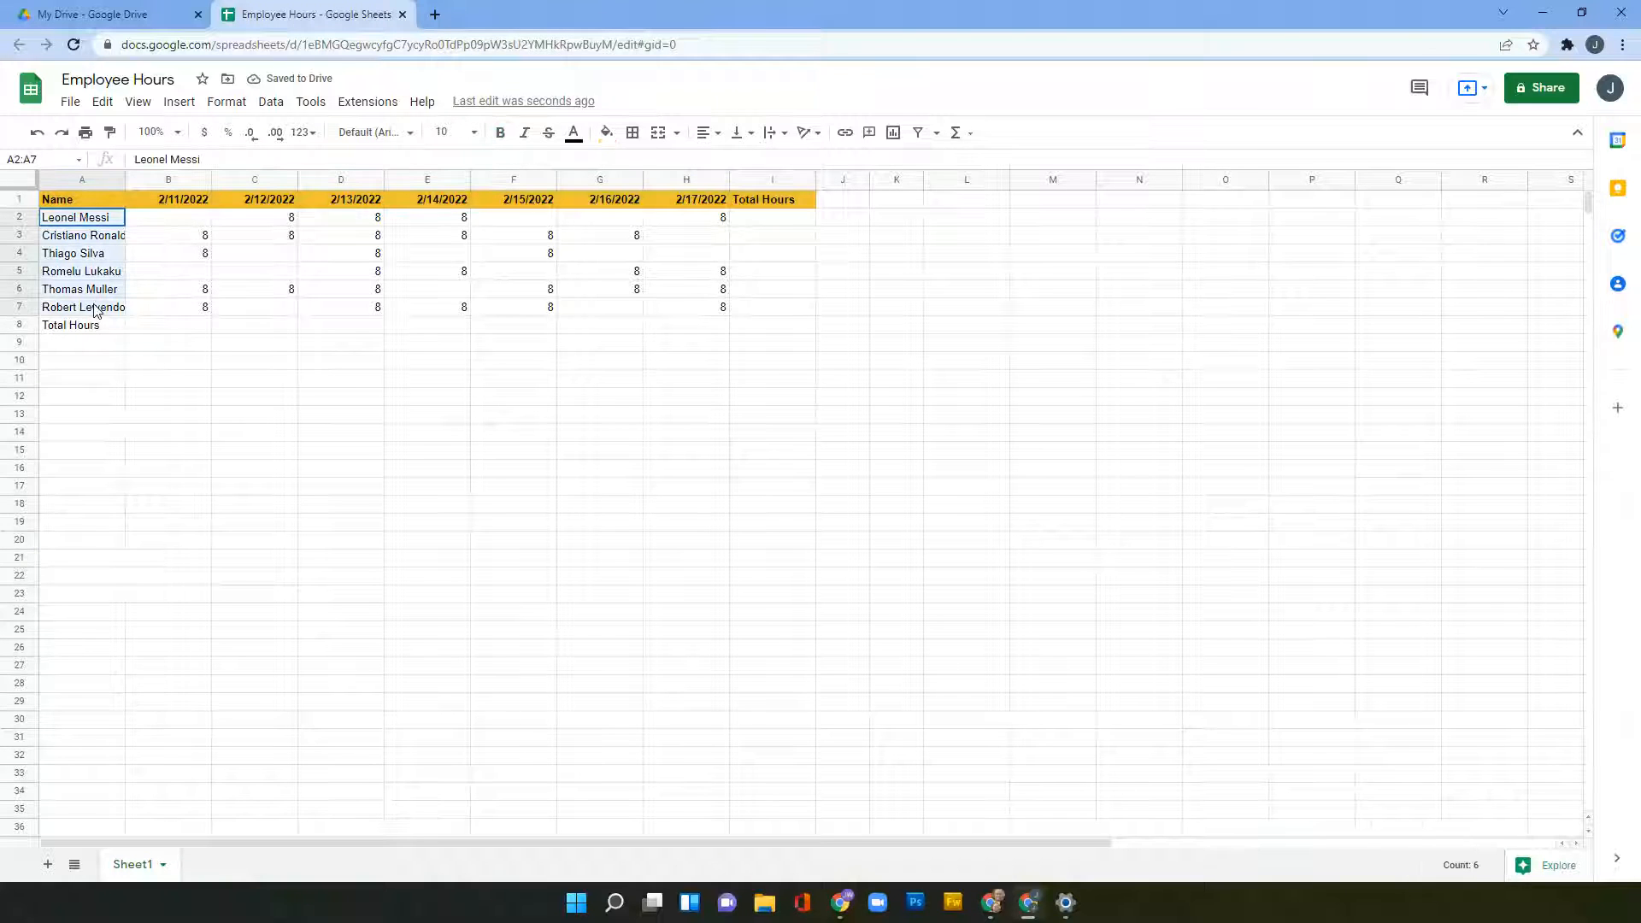
{"action": "left_click", "coordinate": [607, 132]}
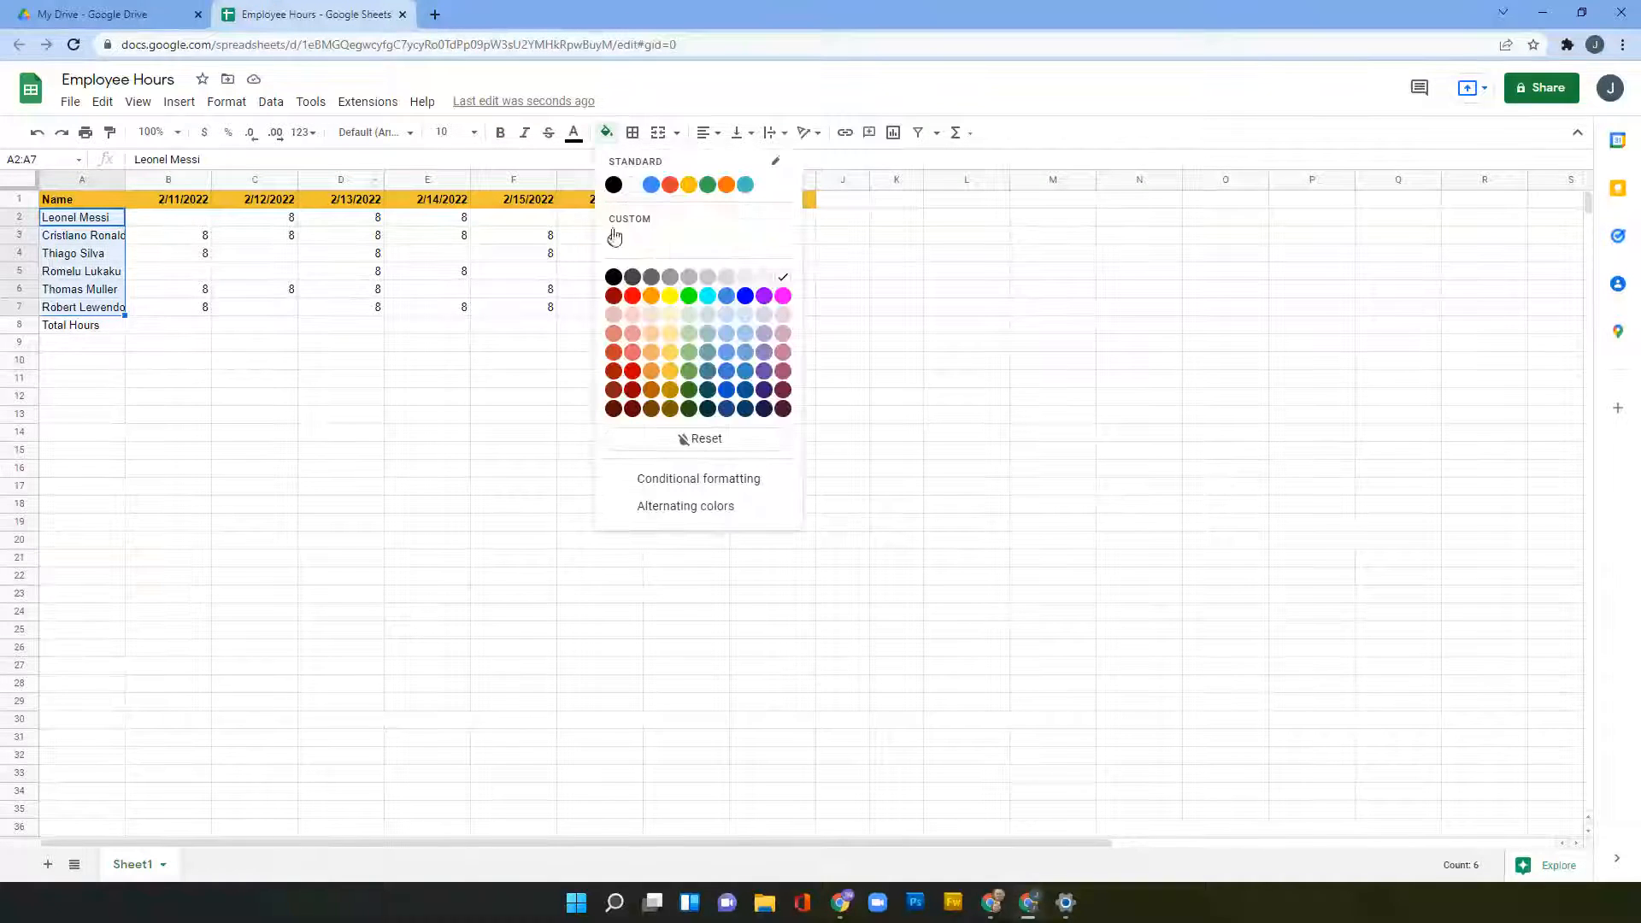
{"action": "left_click", "coordinate": [672, 331]}
{"action": "left_click", "coordinate": [205, 257]}
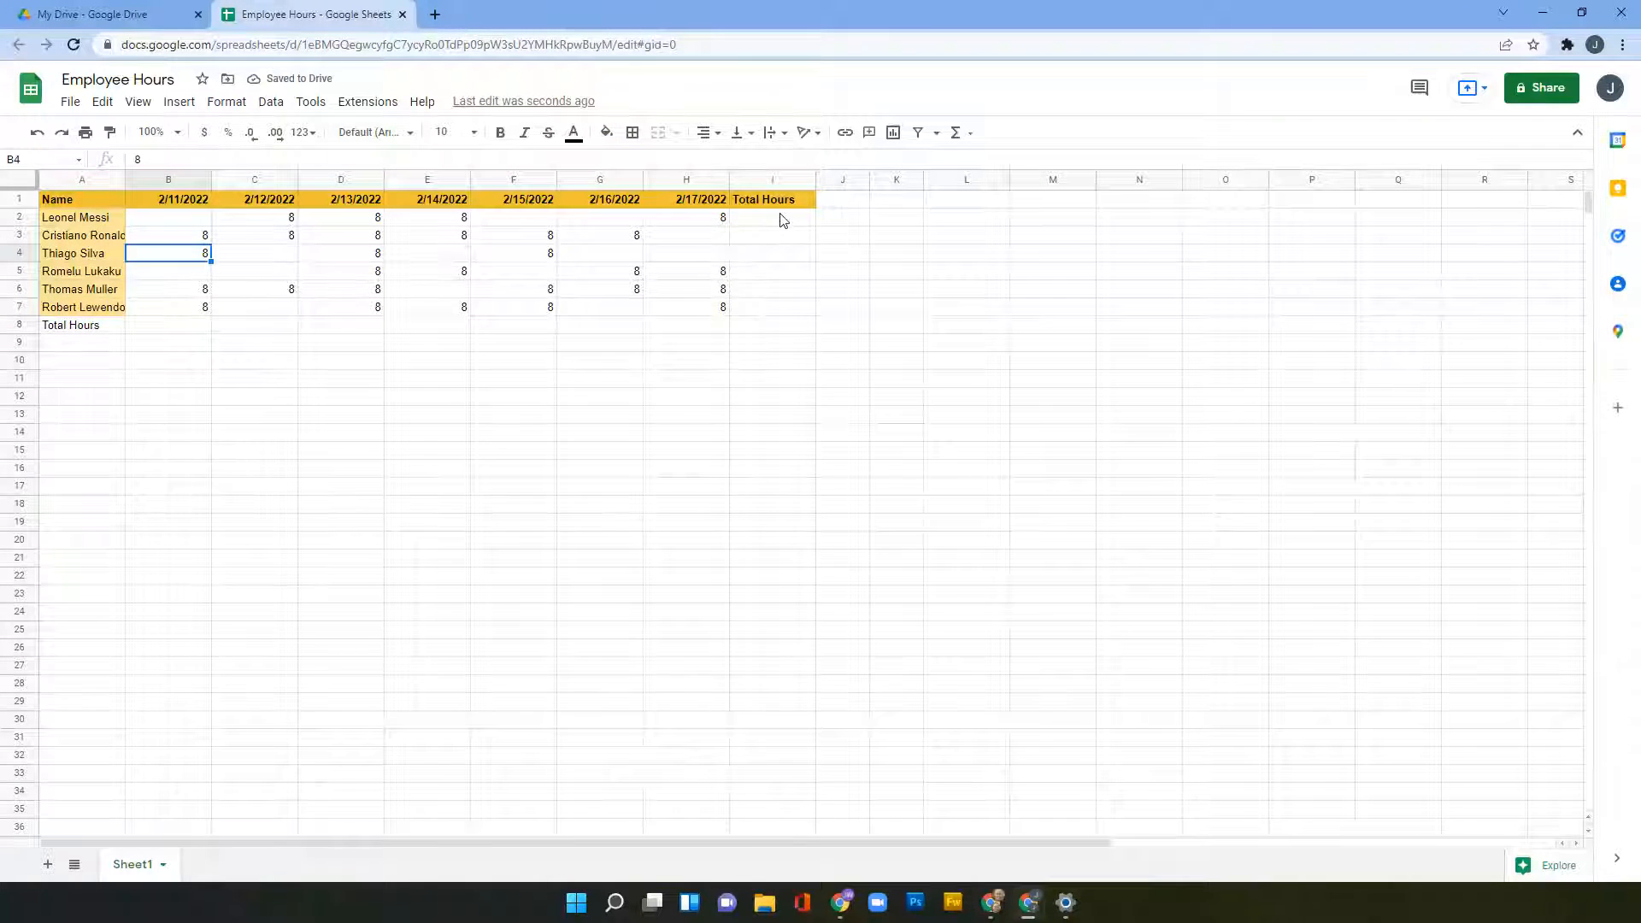
Fill the empty Total Hours cells I2:I7 with the palest yellow
{"action": "left_click_drag", "start_coordinate": [783, 220], "coordinate": [773, 314]}
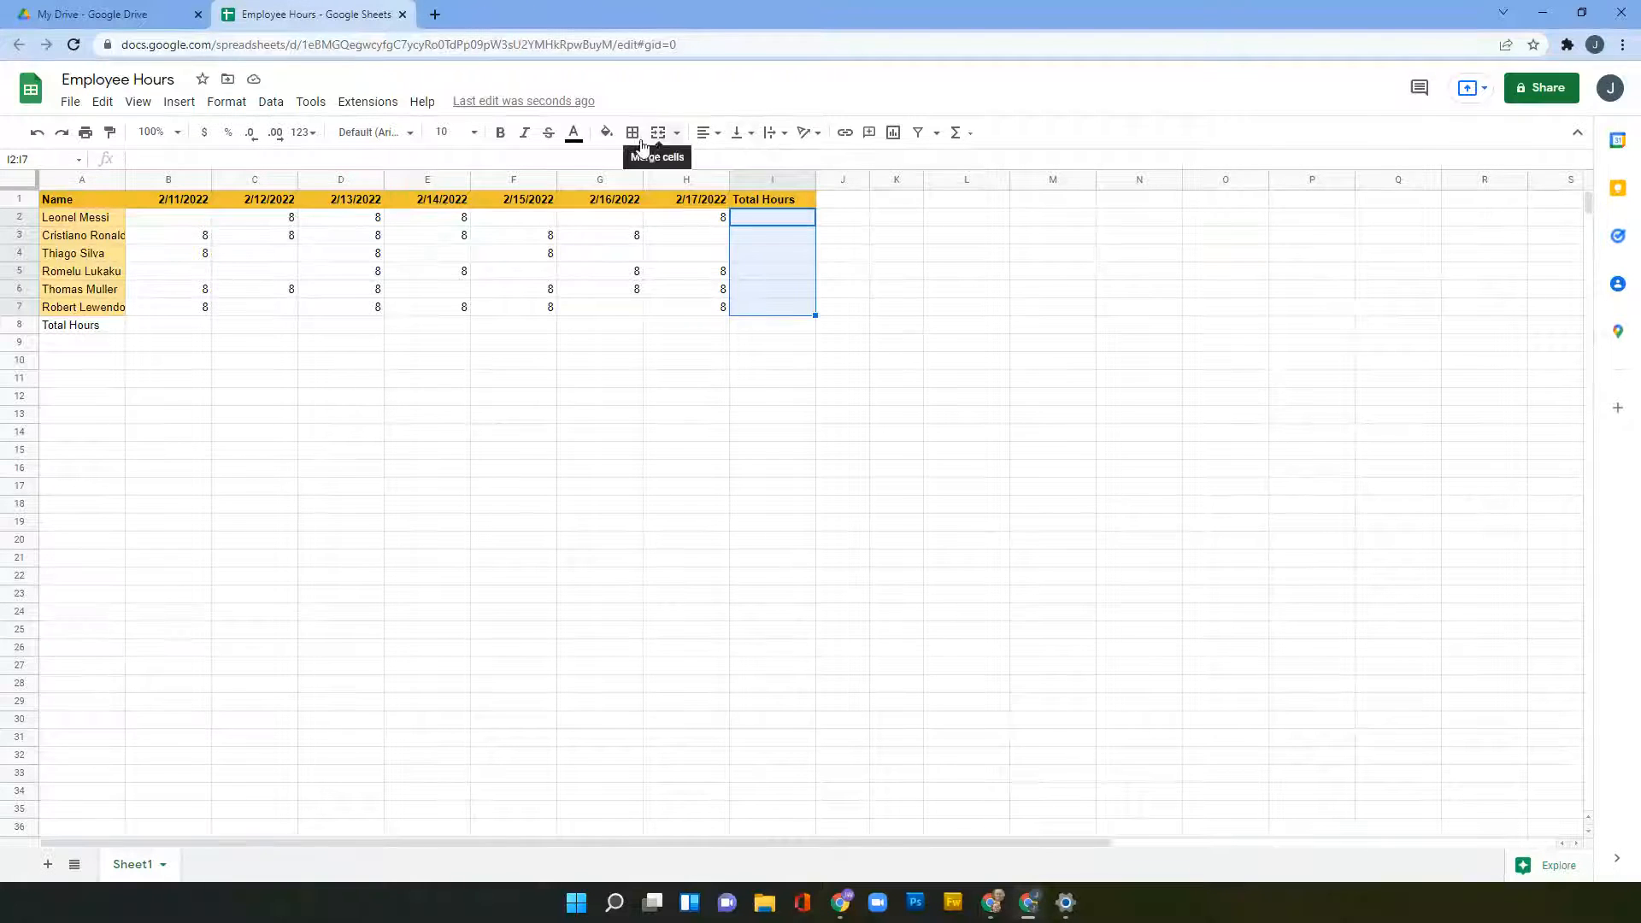
{"action": "left_click", "coordinate": [608, 134]}
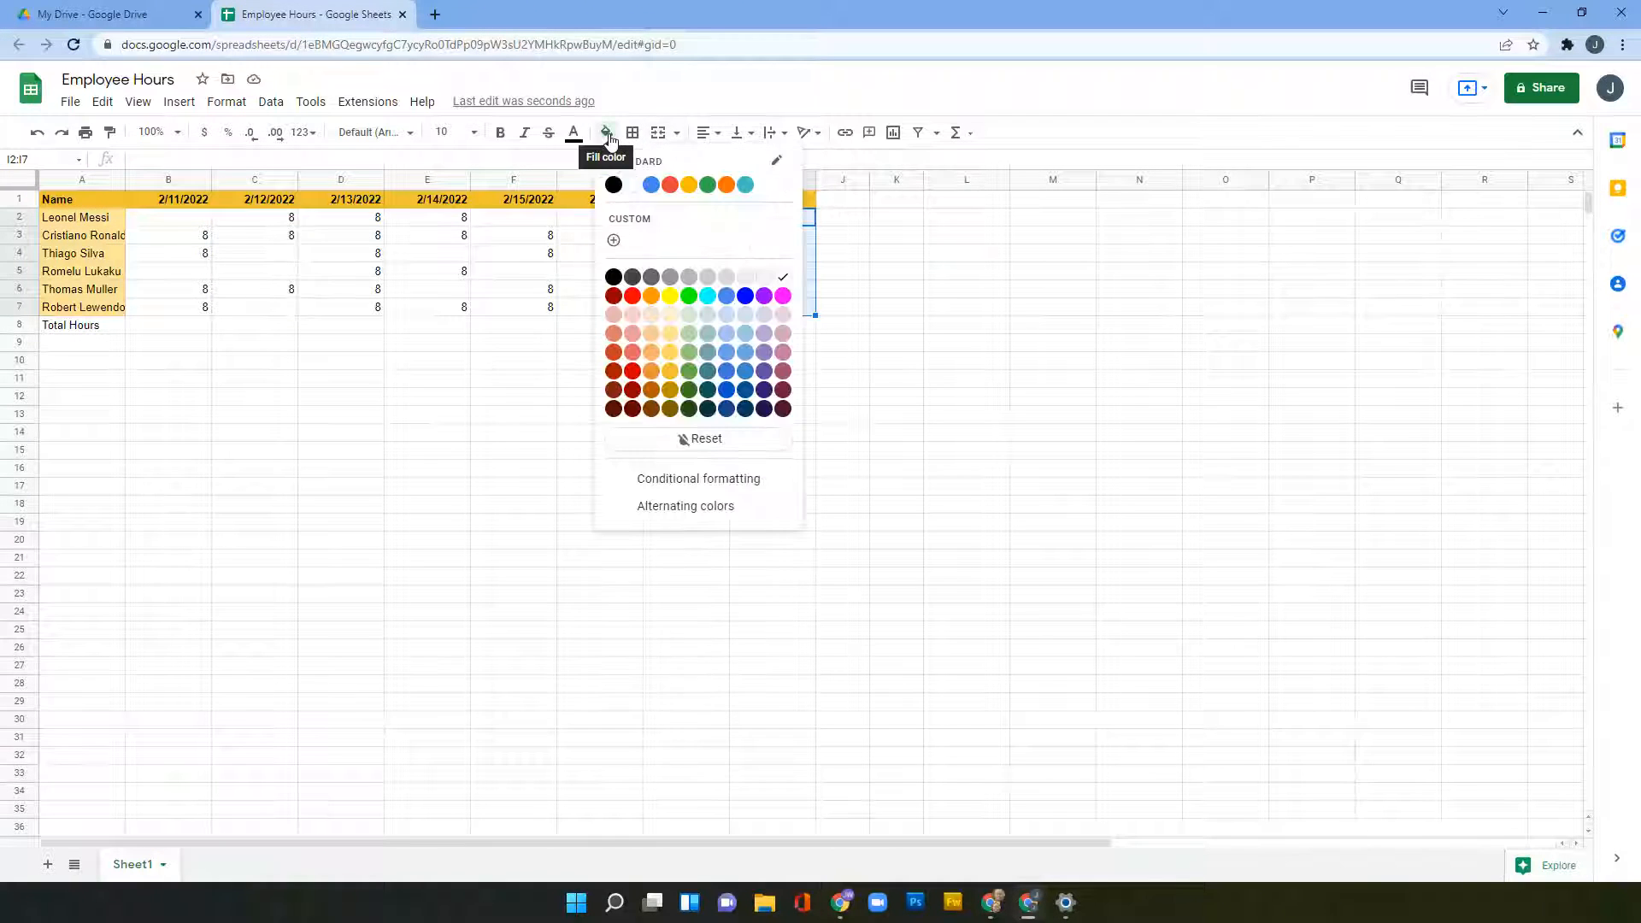
{"action": "left_click", "coordinate": [671, 316]}
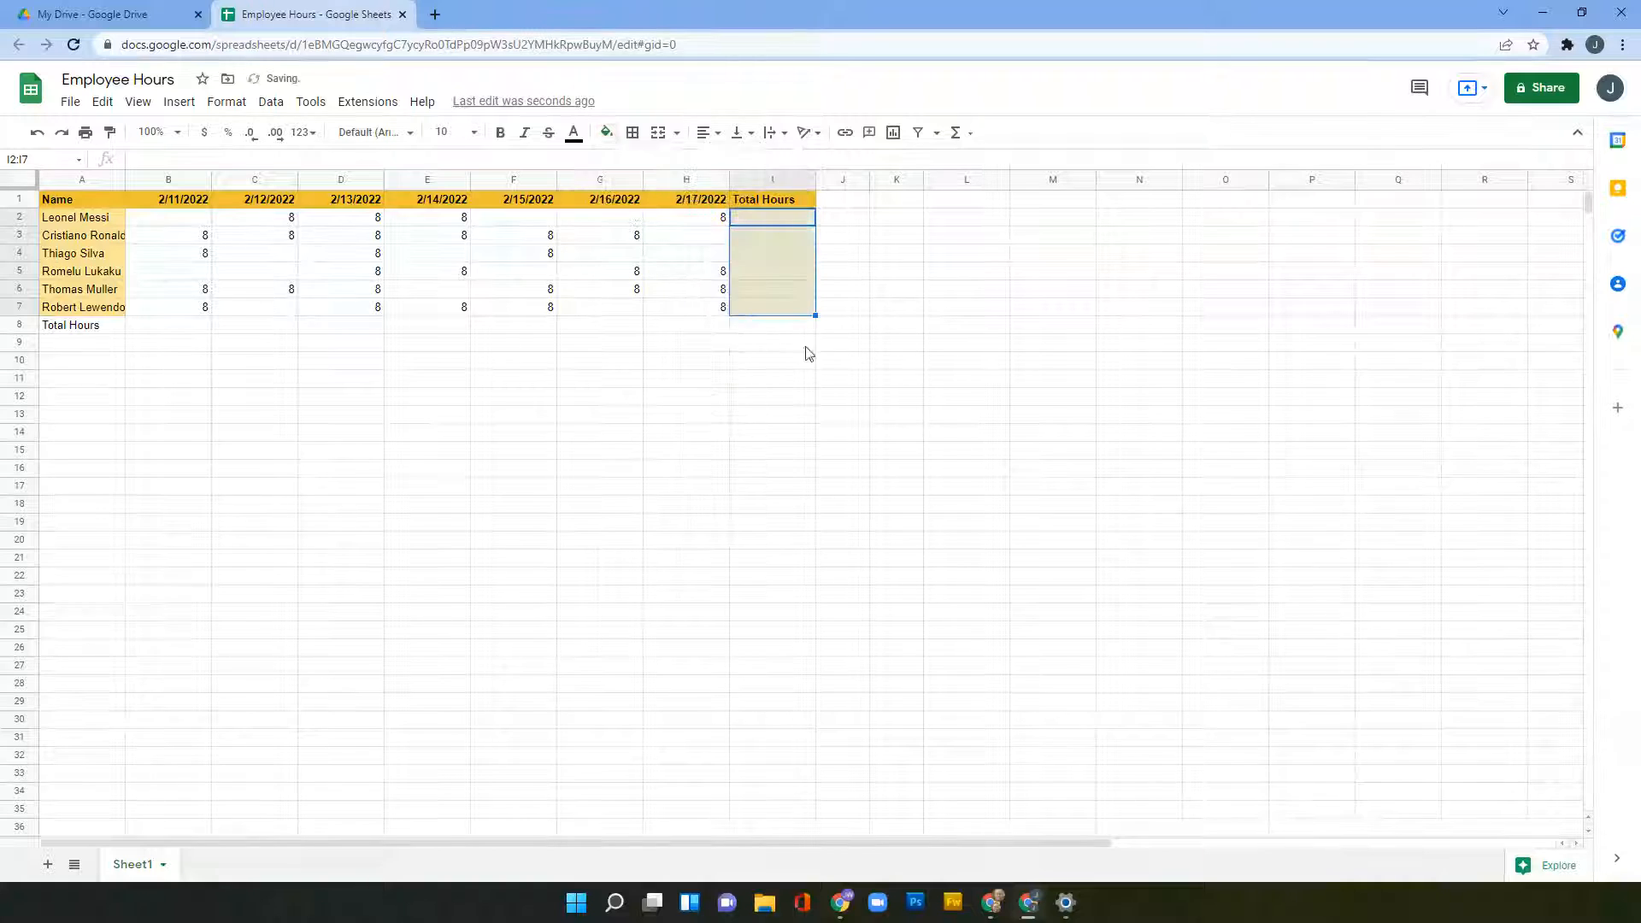
{"action": "left_click", "coordinate": [656, 344]}
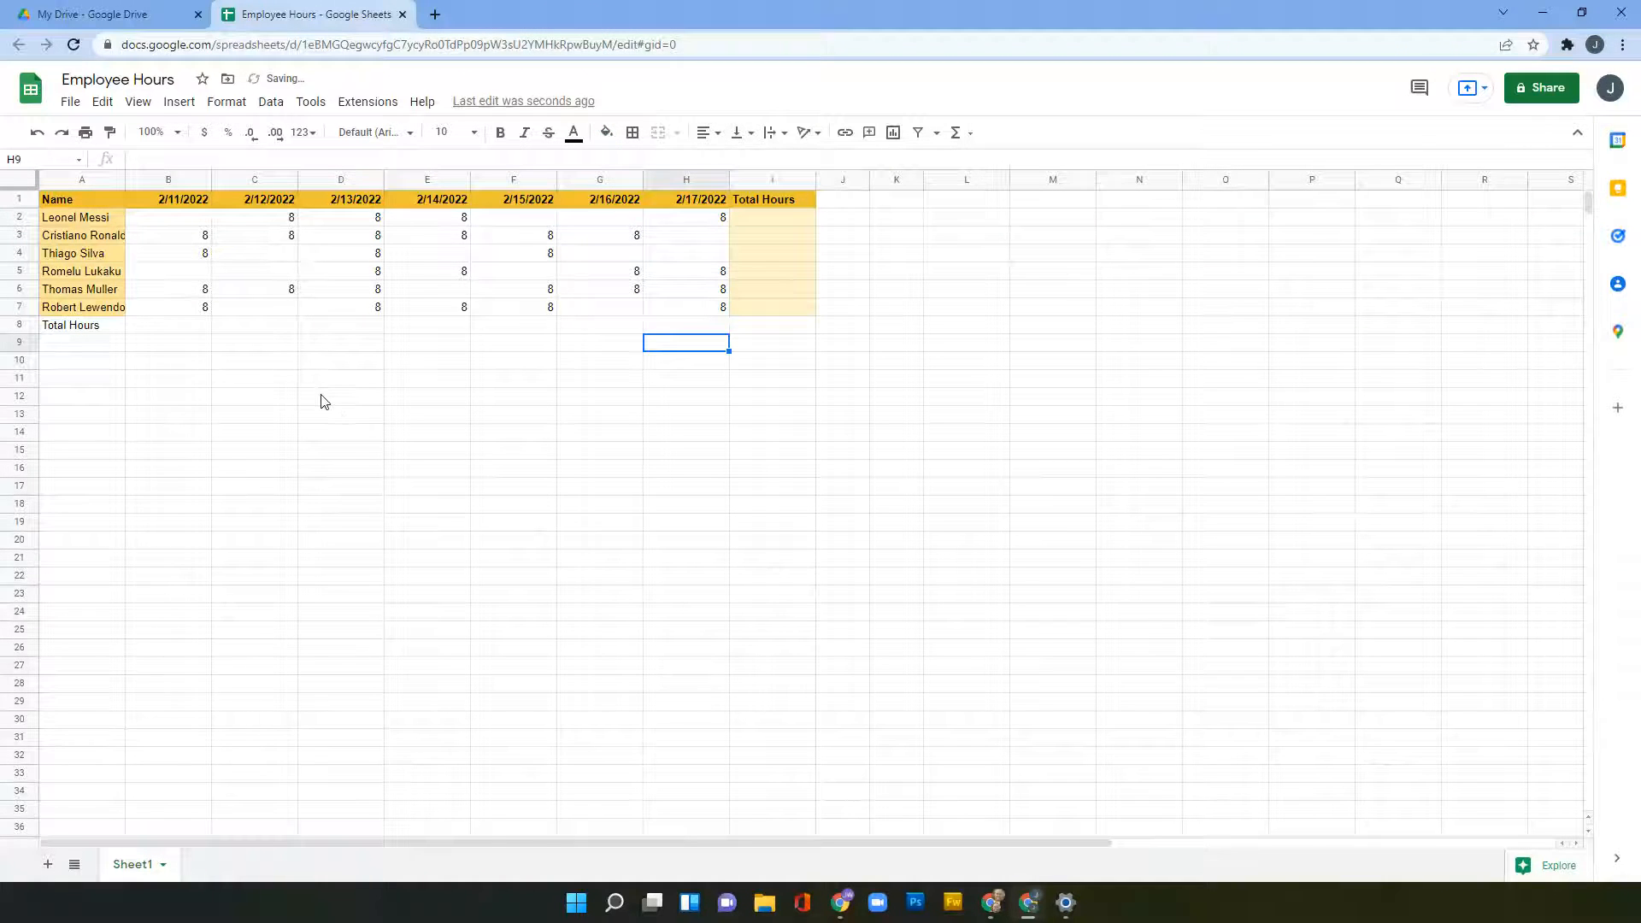
Bold the Total Hours label in A8 and apply all borders to the table range A1:I8
{"action": "left_click", "coordinate": [79, 330]}
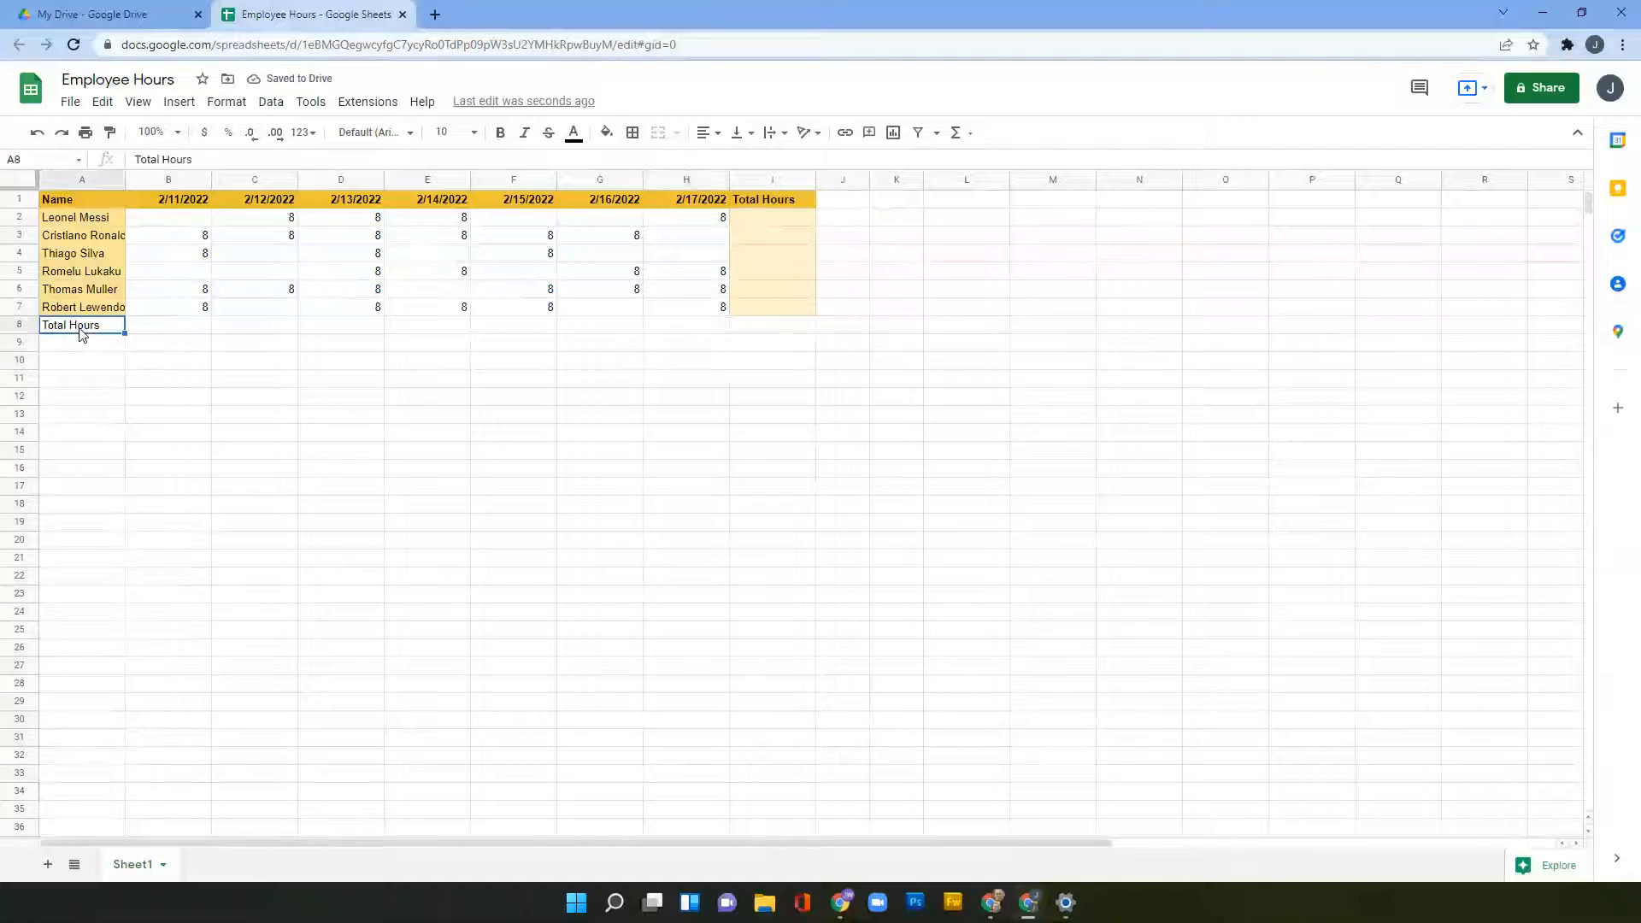
{"action": "left_click", "coordinate": [501, 132]}
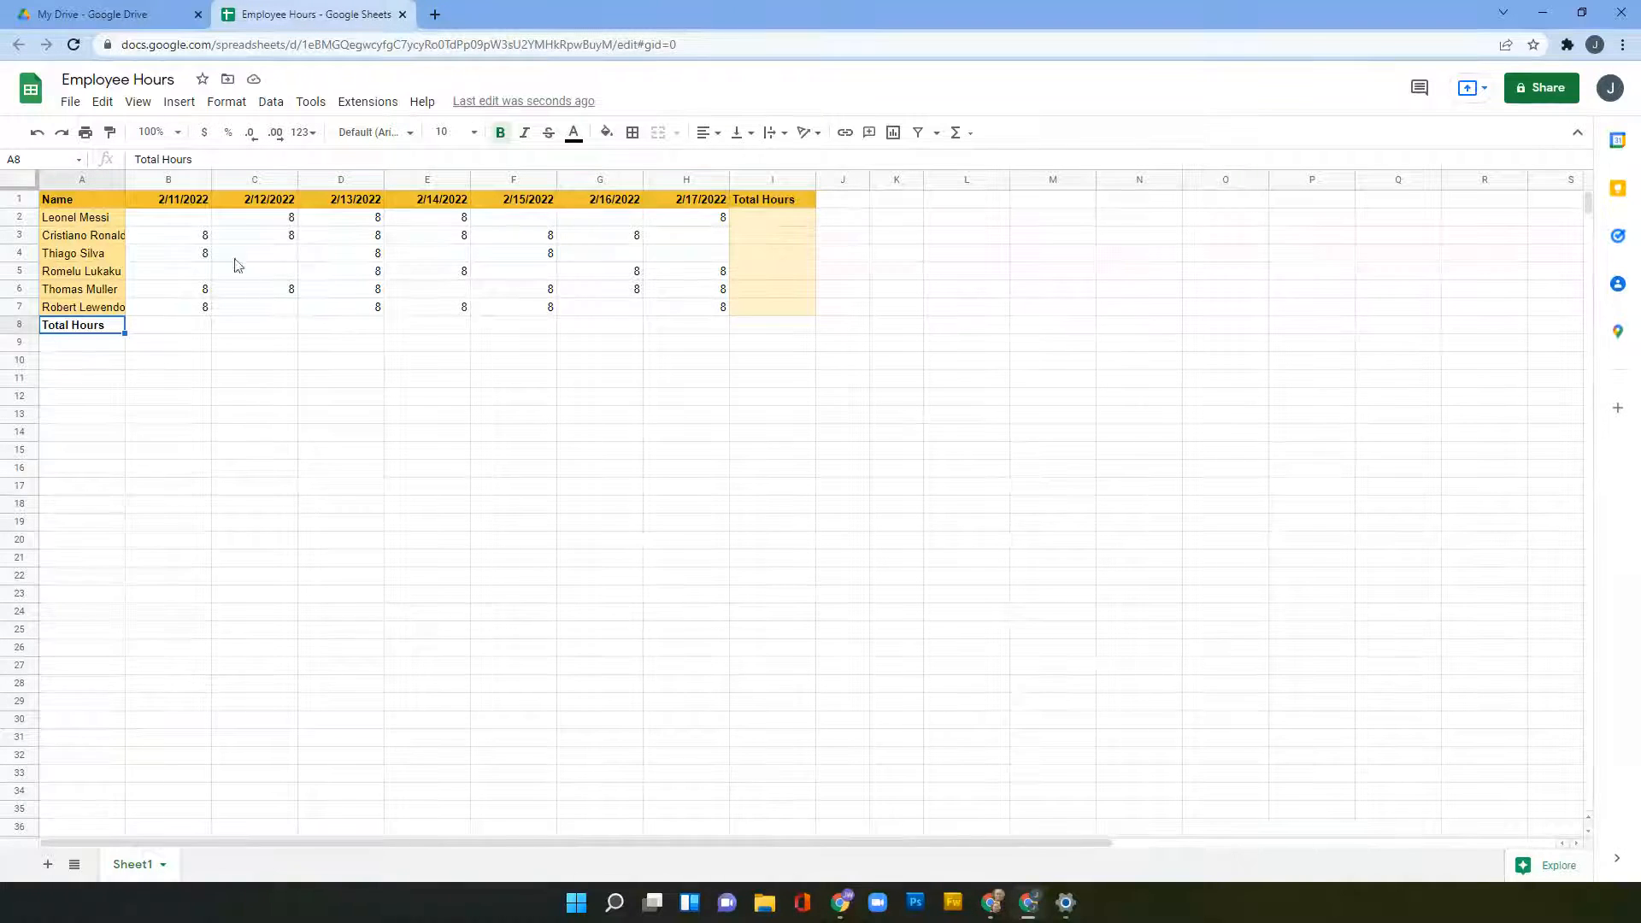
{"action": "left_click_drag", "start_coordinate": [86, 201], "coordinate": [772, 340]}
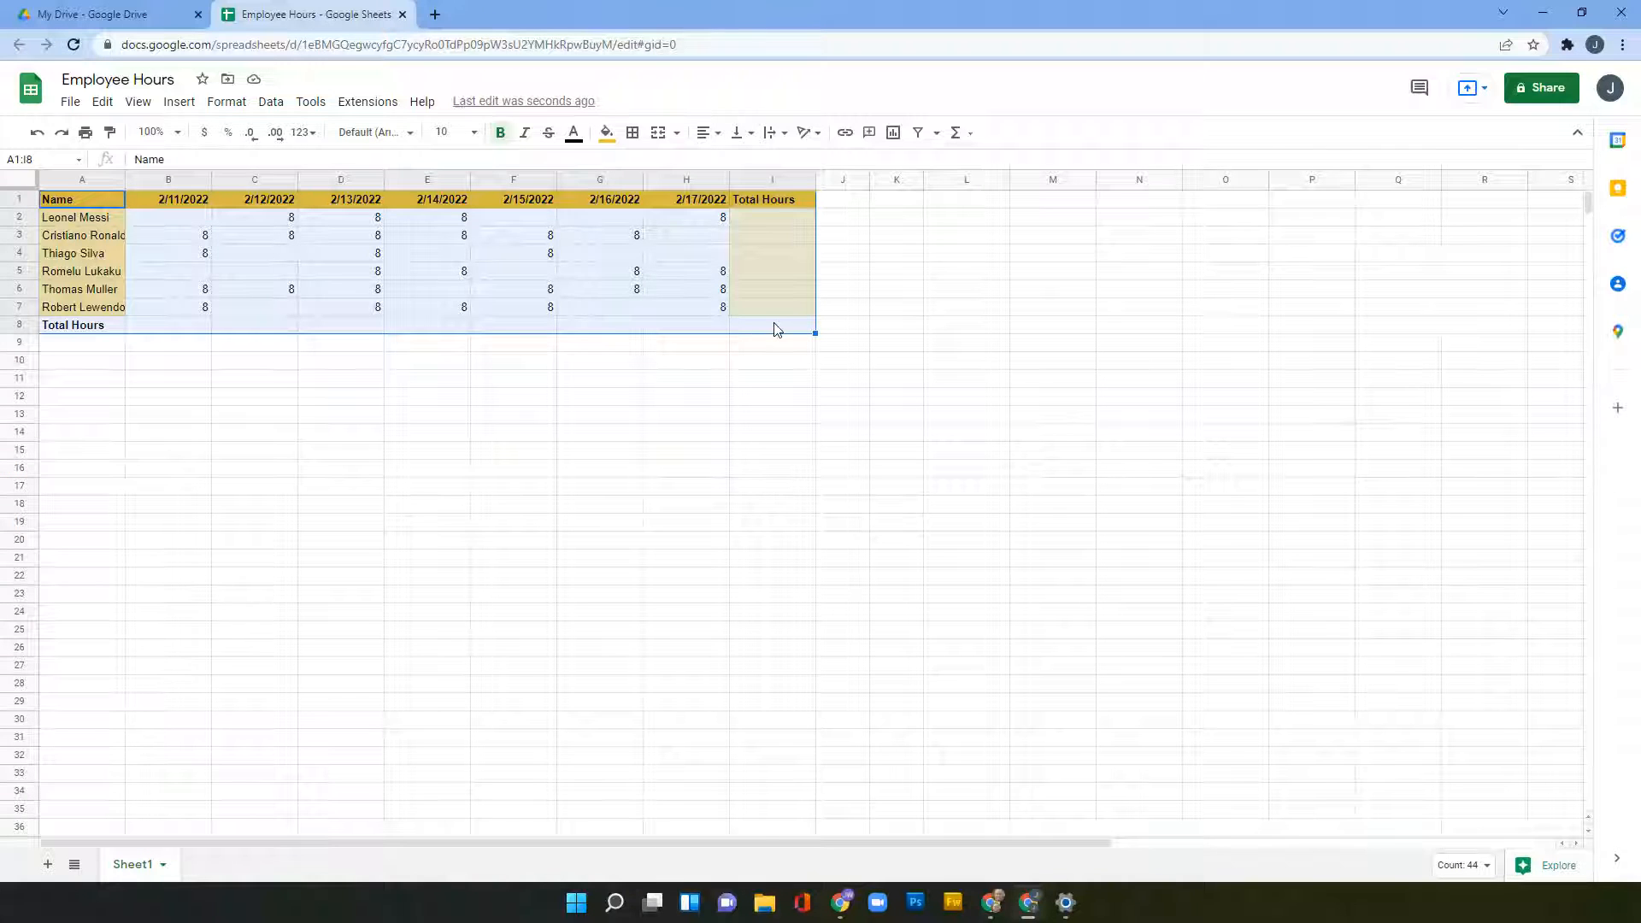
{"action": "left_click", "coordinate": [634, 137]}
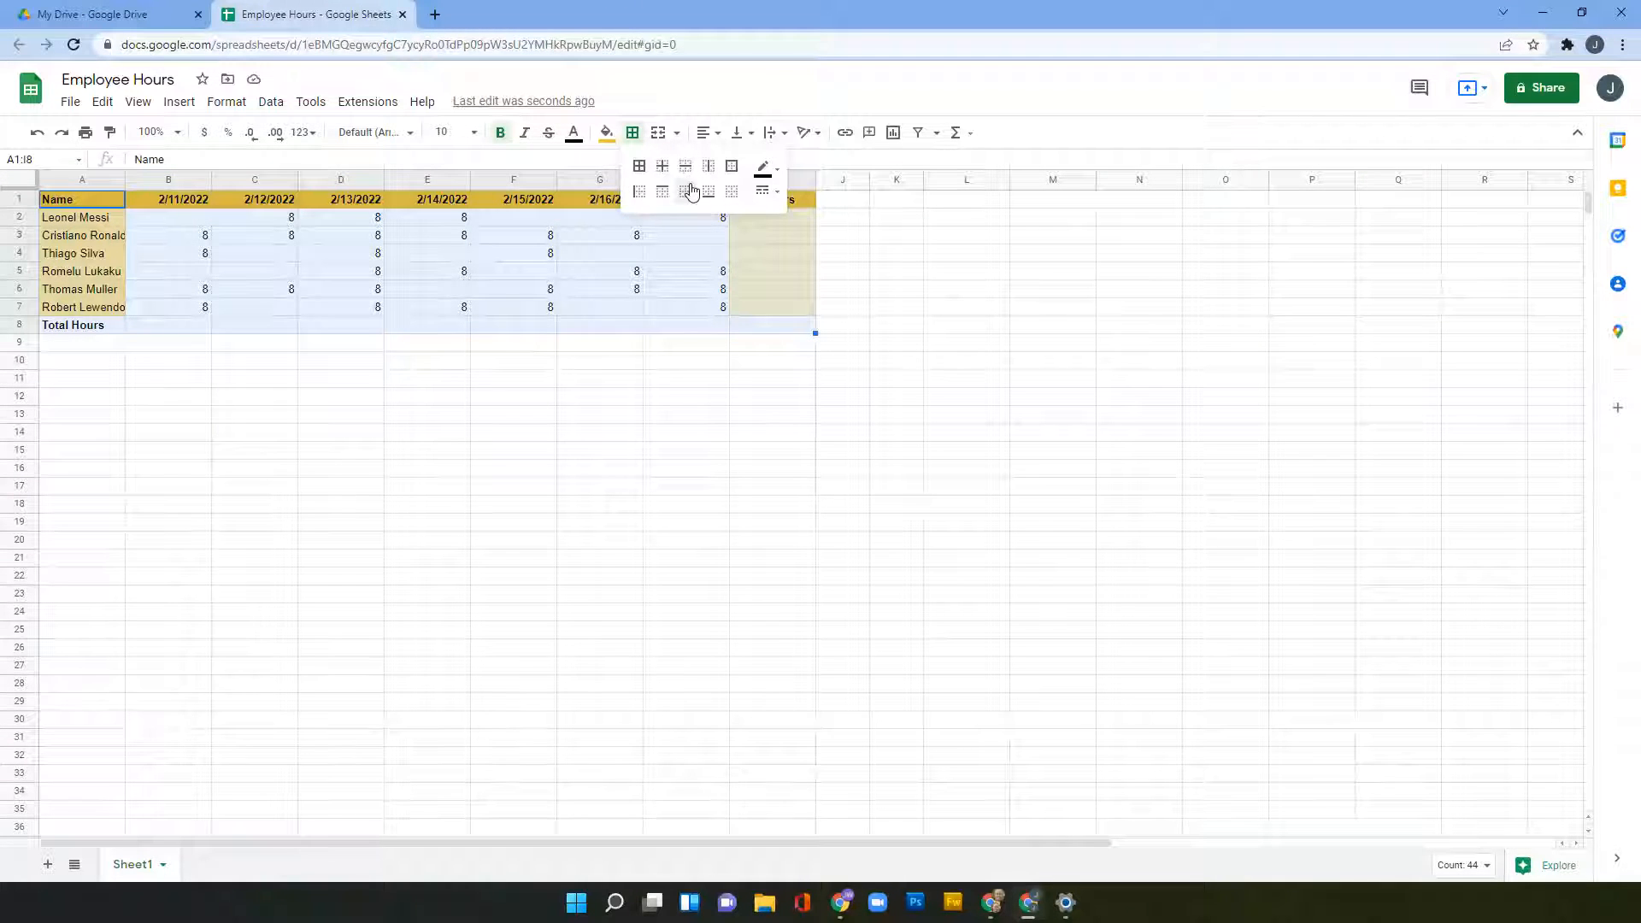
{"action": "left_click", "coordinate": [642, 169]}
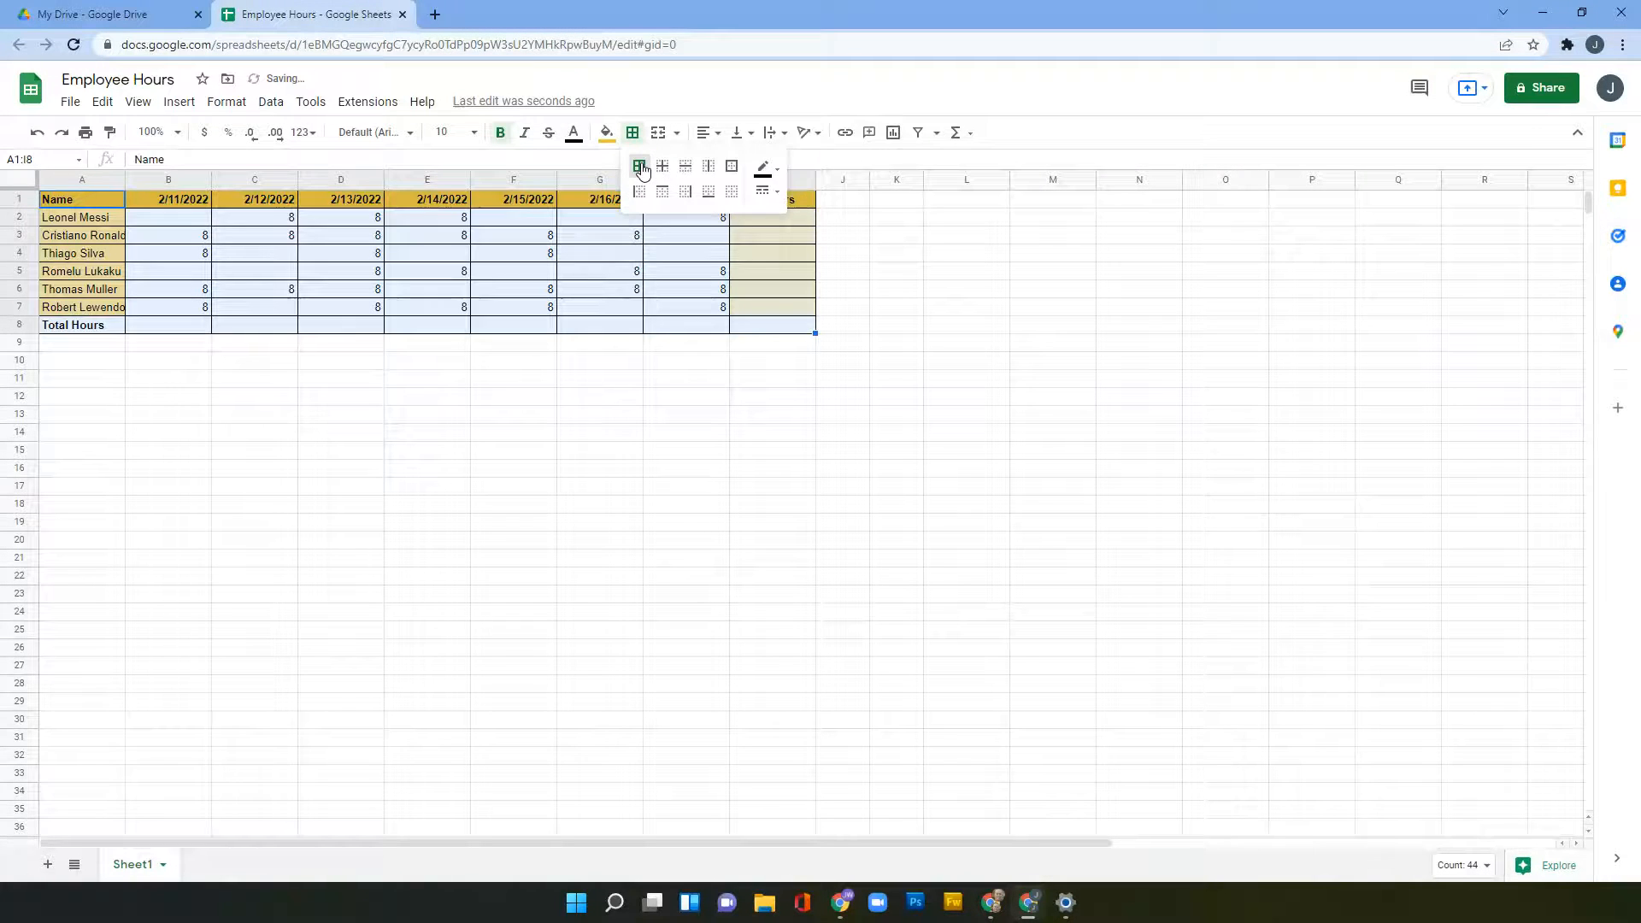
{"action": "left_click", "coordinate": [355, 397]}
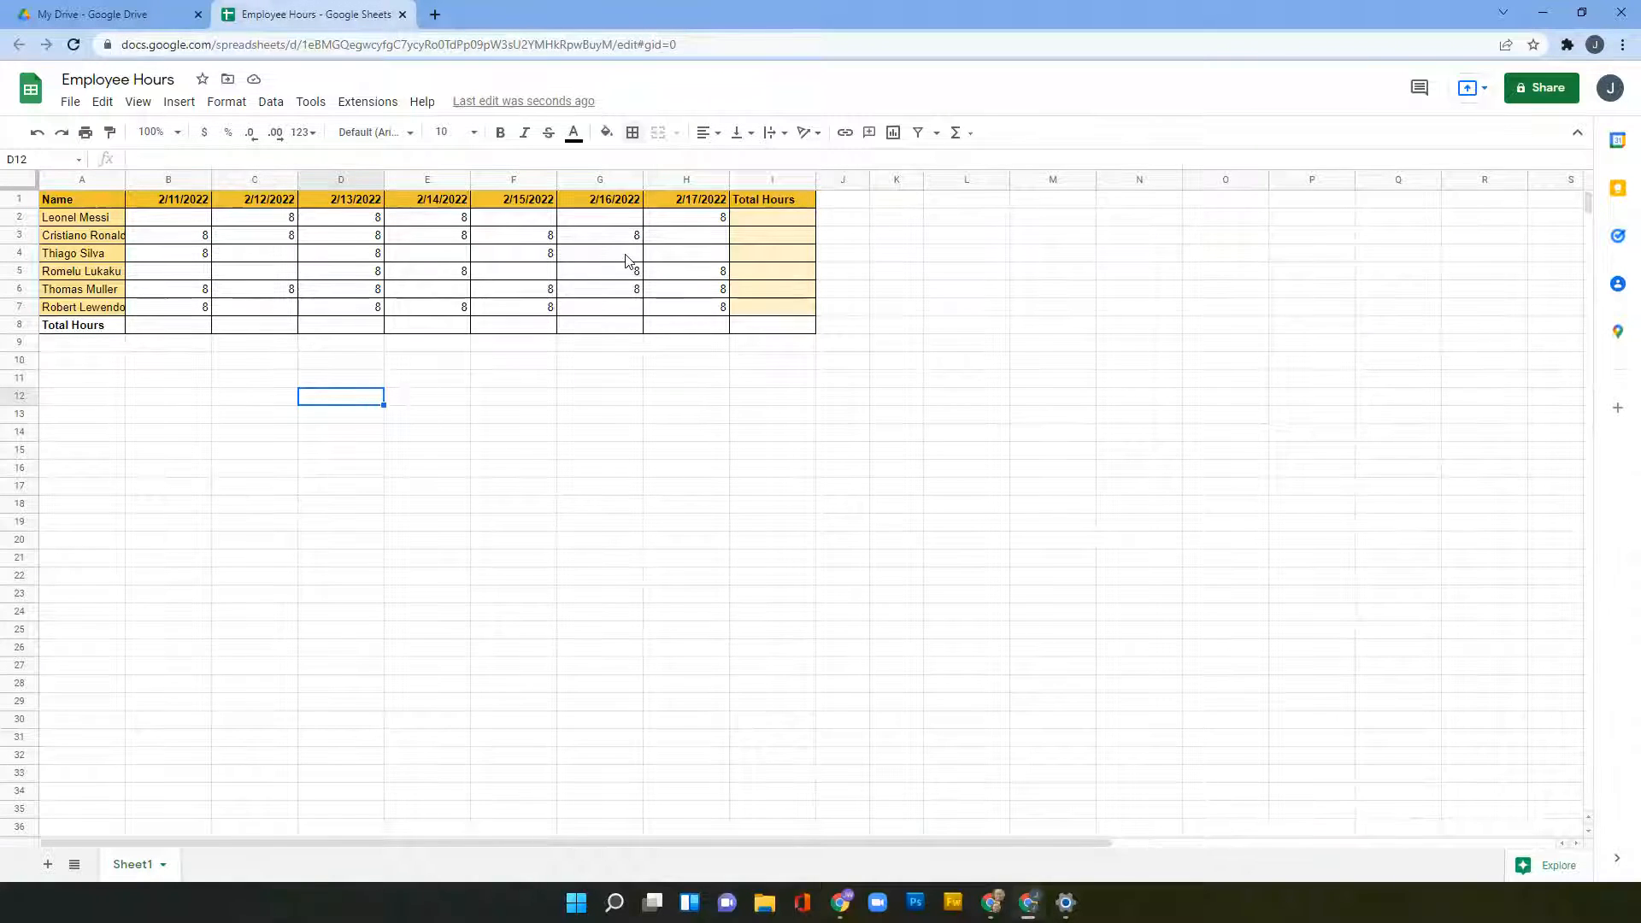
Compare the stored hours in C2 and C3, and try one more decimal place on C2 before reverting it
{"action": "left_click", "coordinate": [278, 239]}
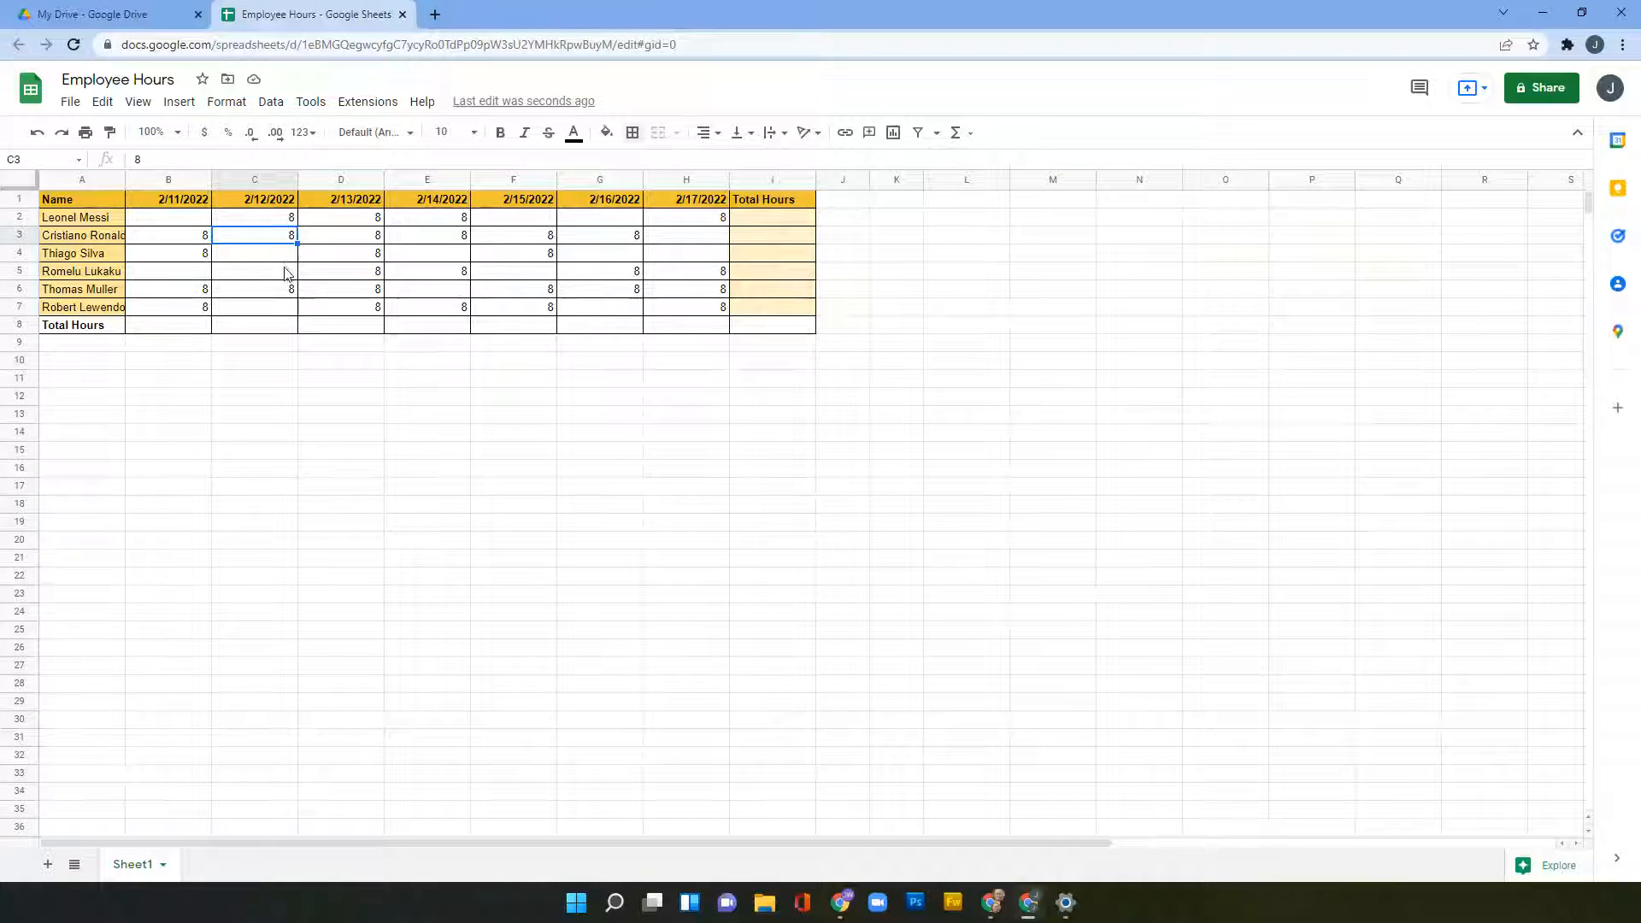
{"action": "left_click", "coordinate": [277, 224]}
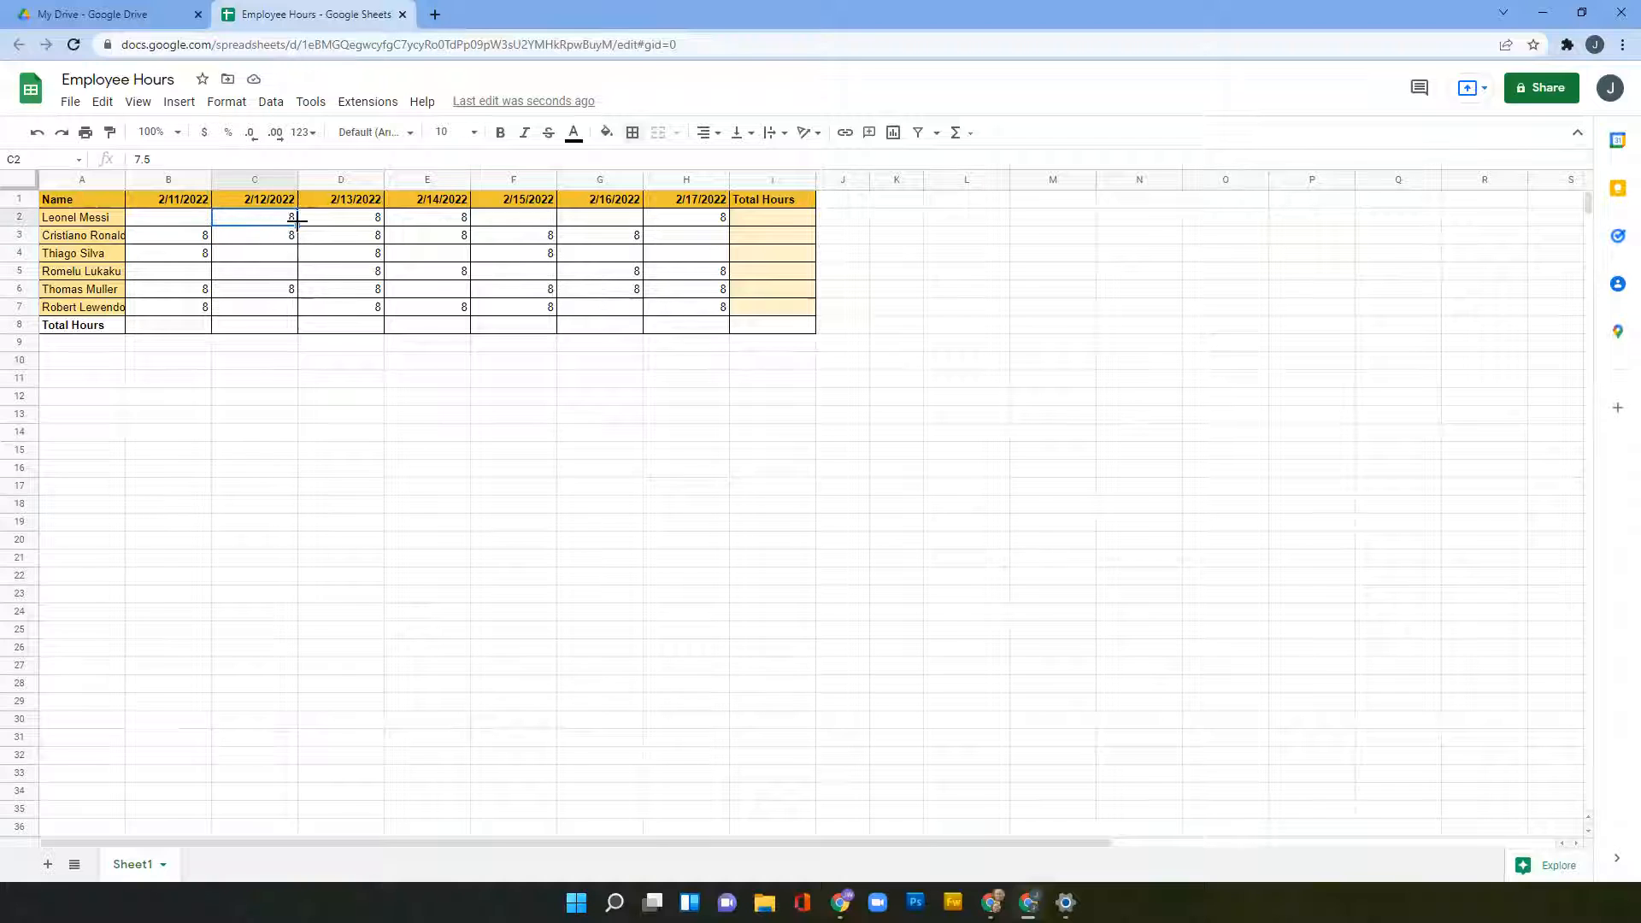
{"action": "left_click", "coordinate": [266, 240]}
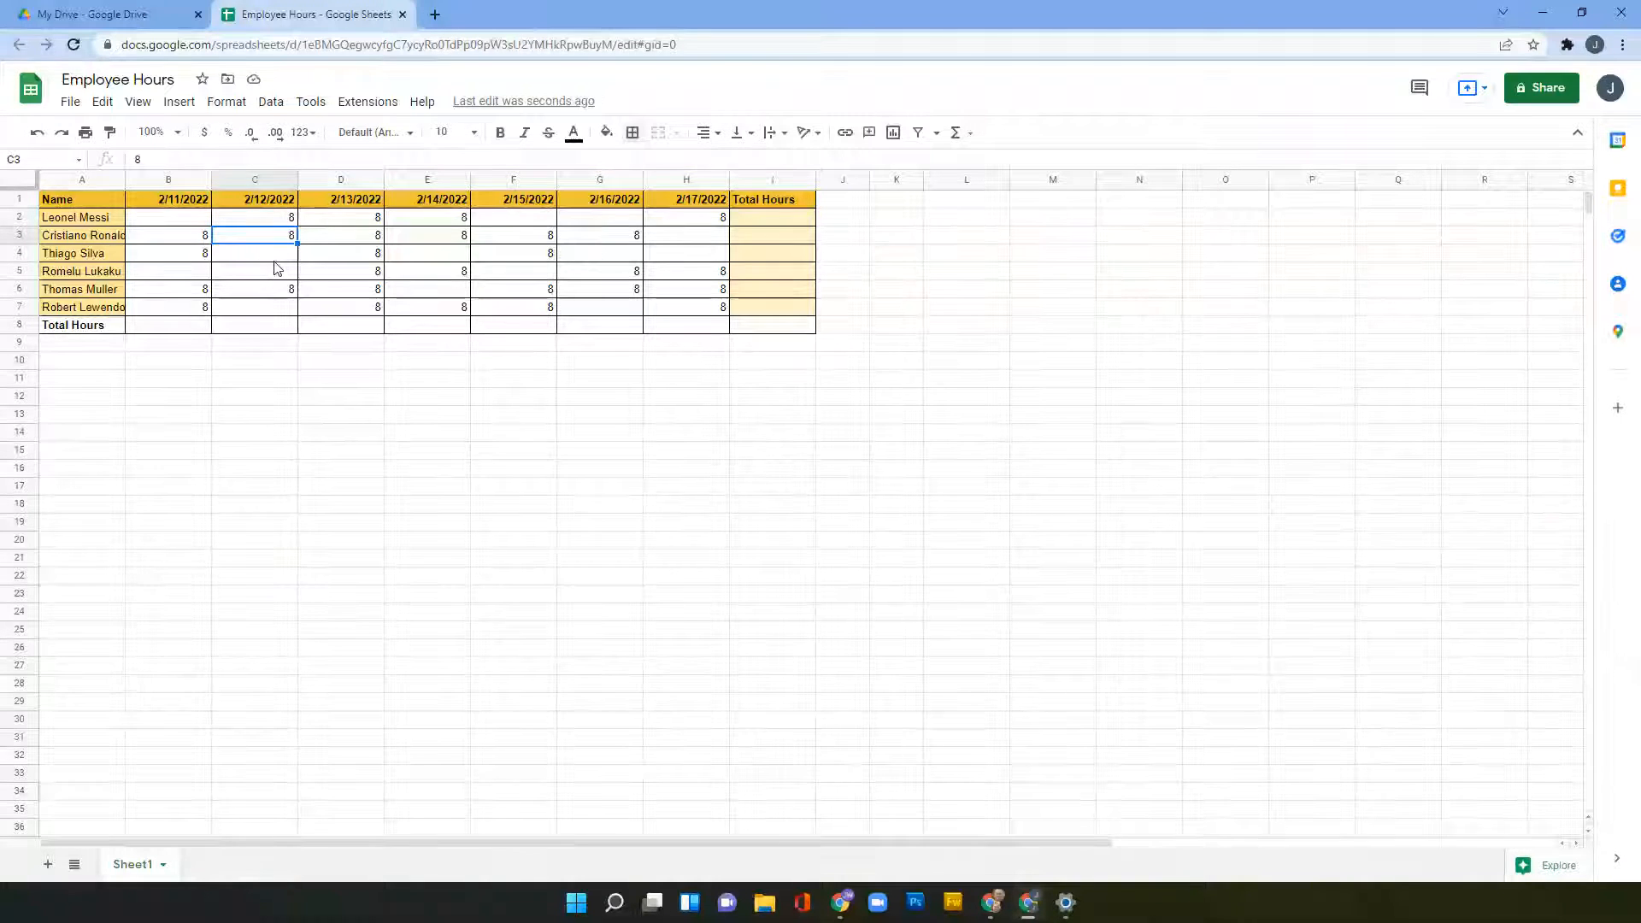
{"action": "left_click", "coordinate": [280, 226]}
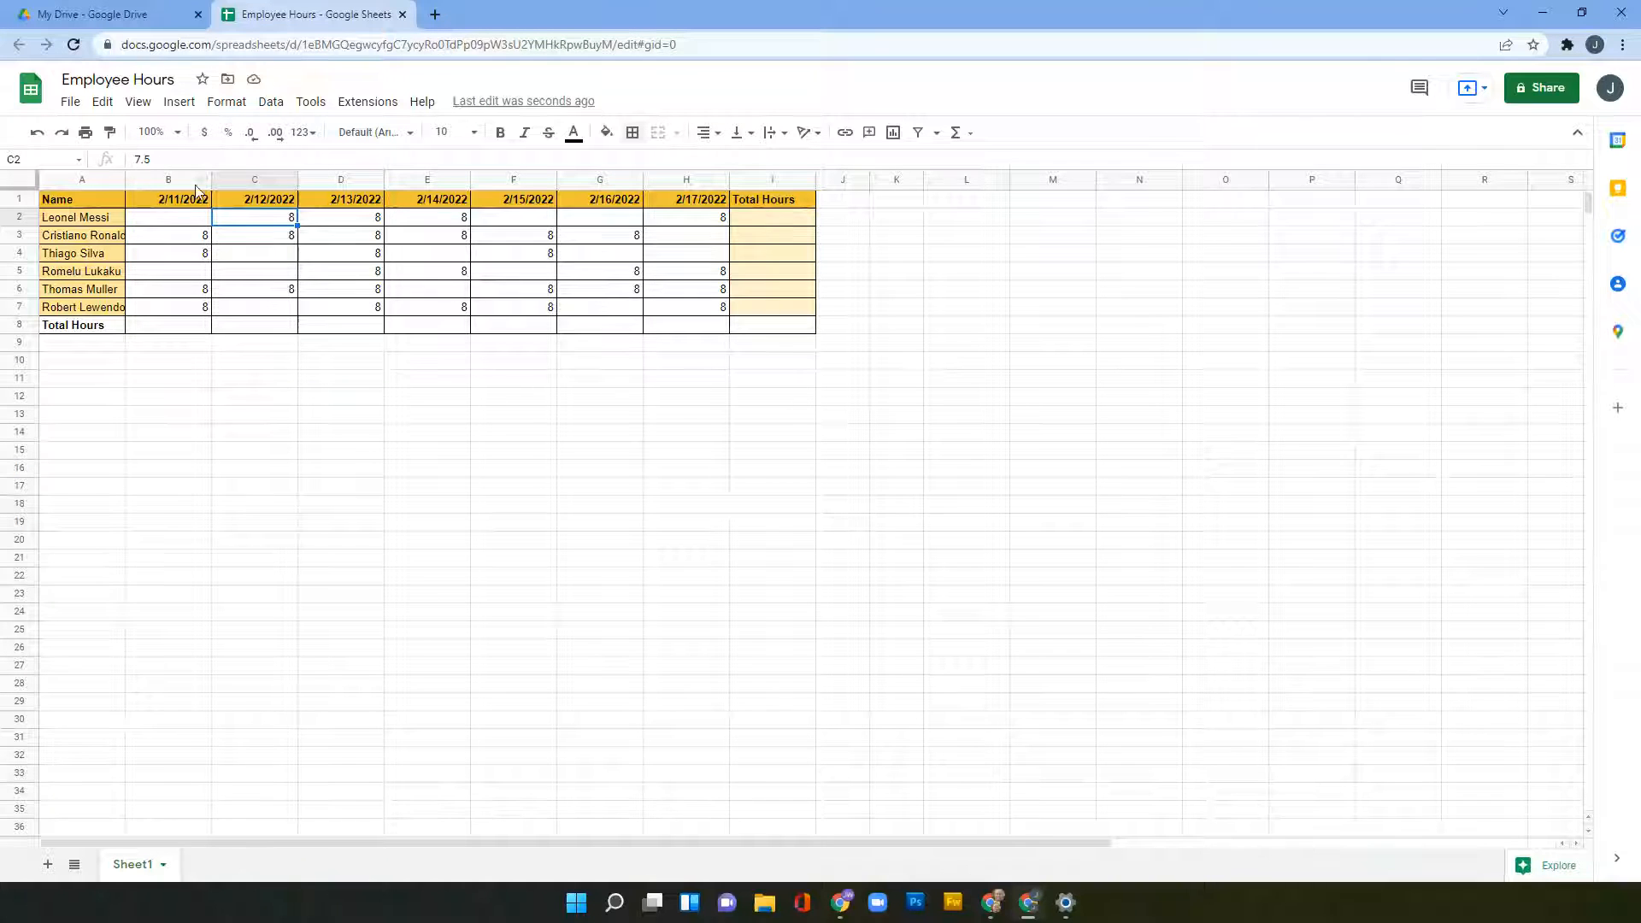
{"action": "left_click", "coordinate": [274, 241]}
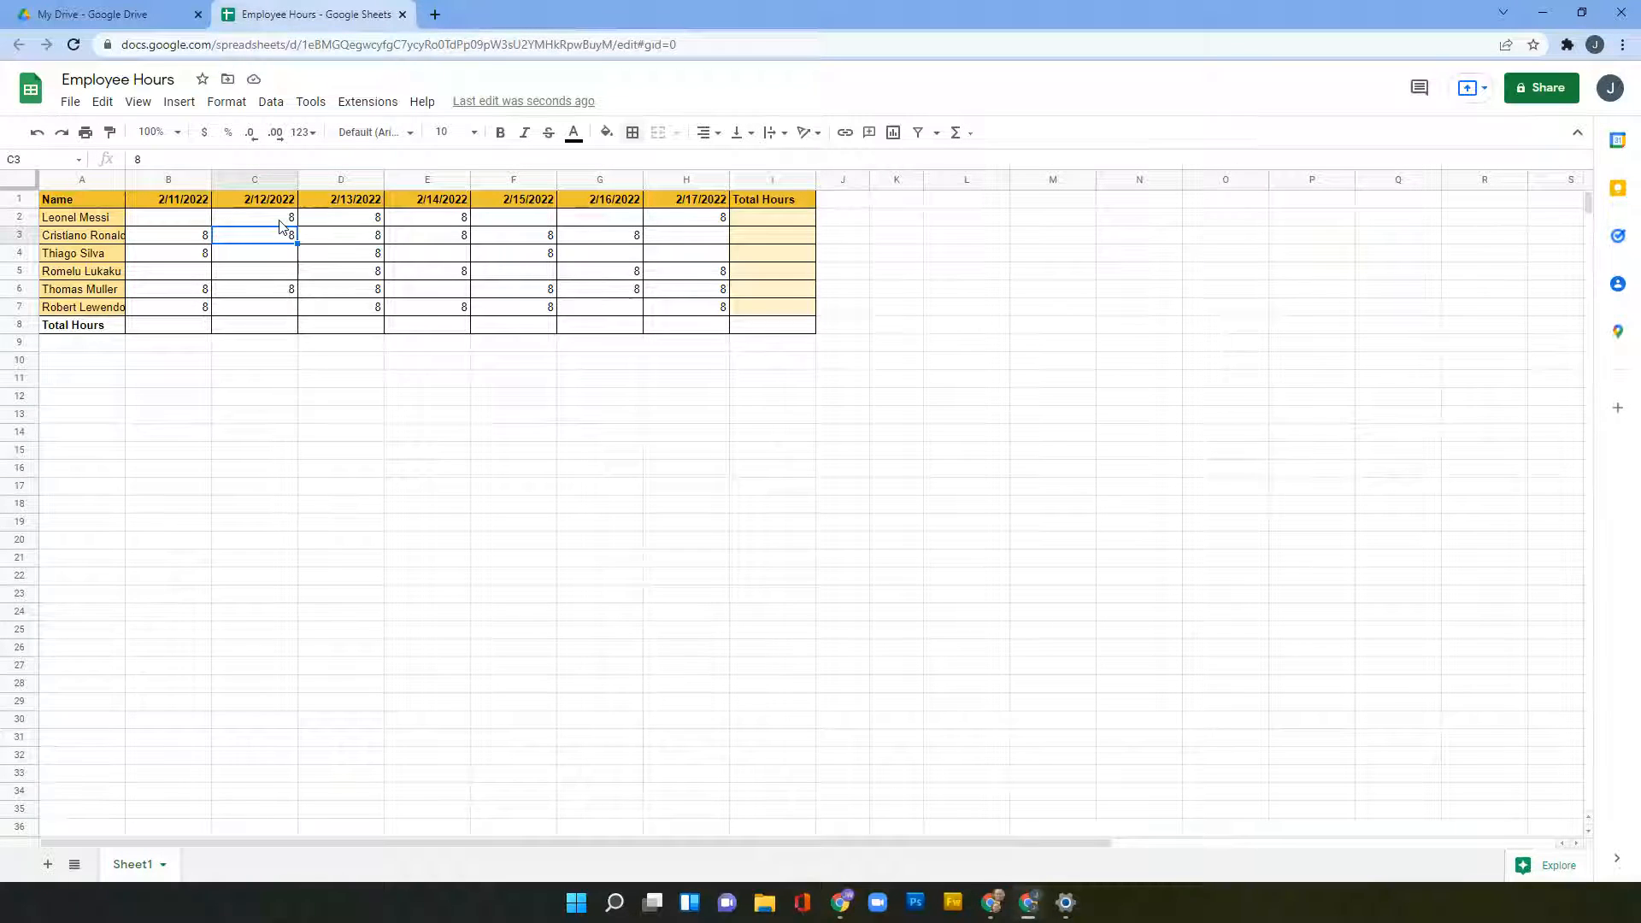
{"action": "left_click", "coordinate": [281, 222]}
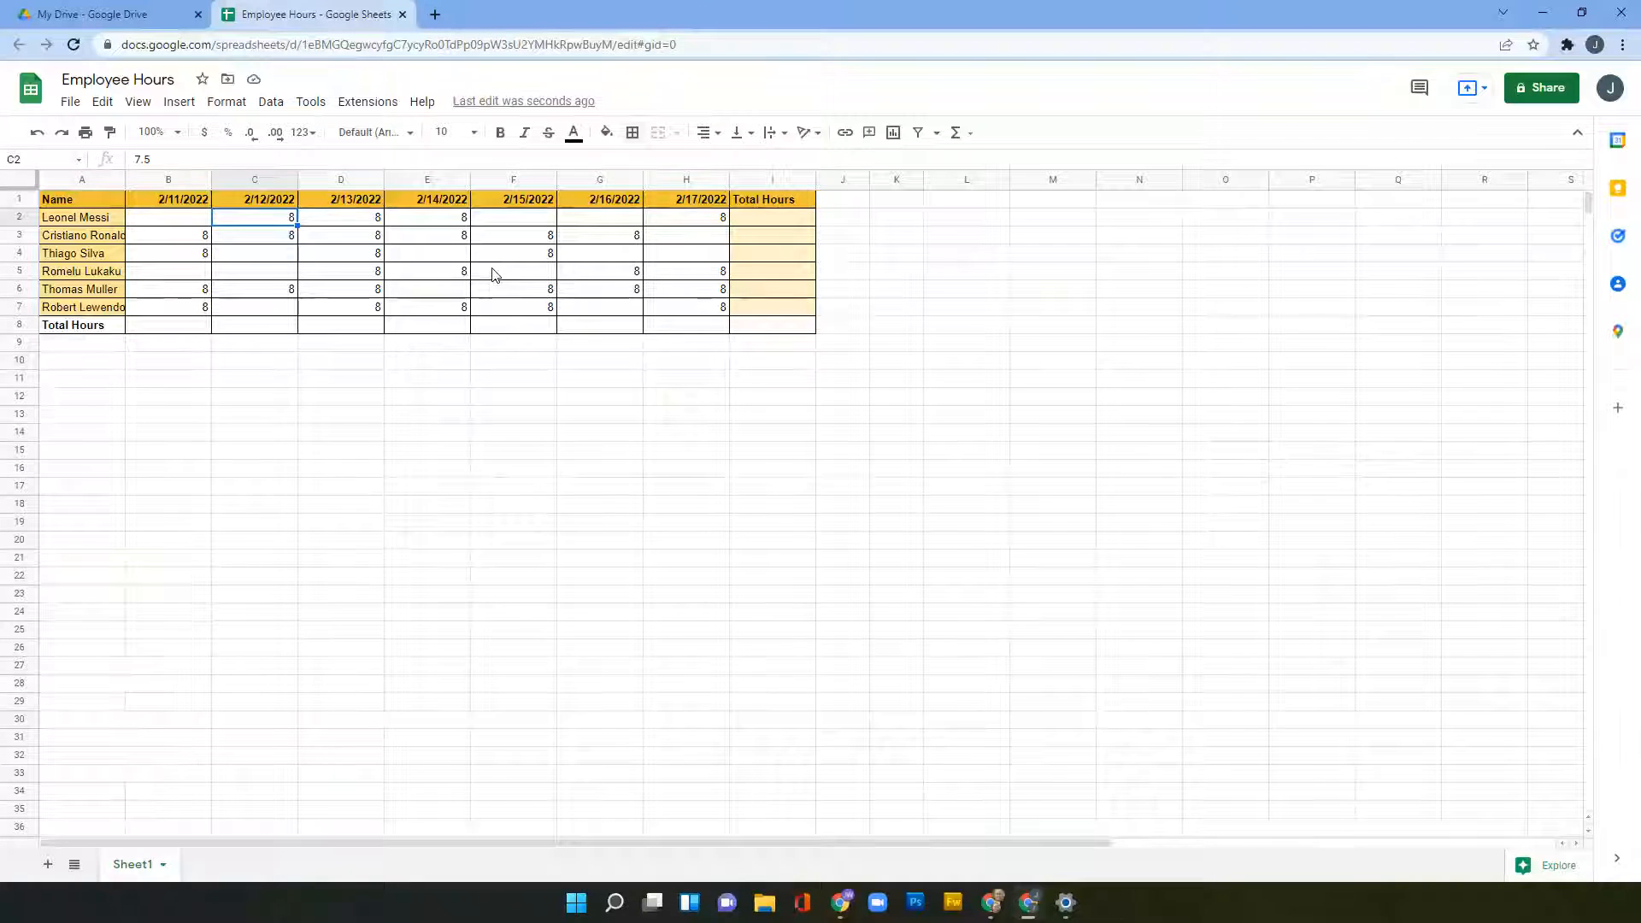
{"action": "left_click", "coordinate": [278, 135]}
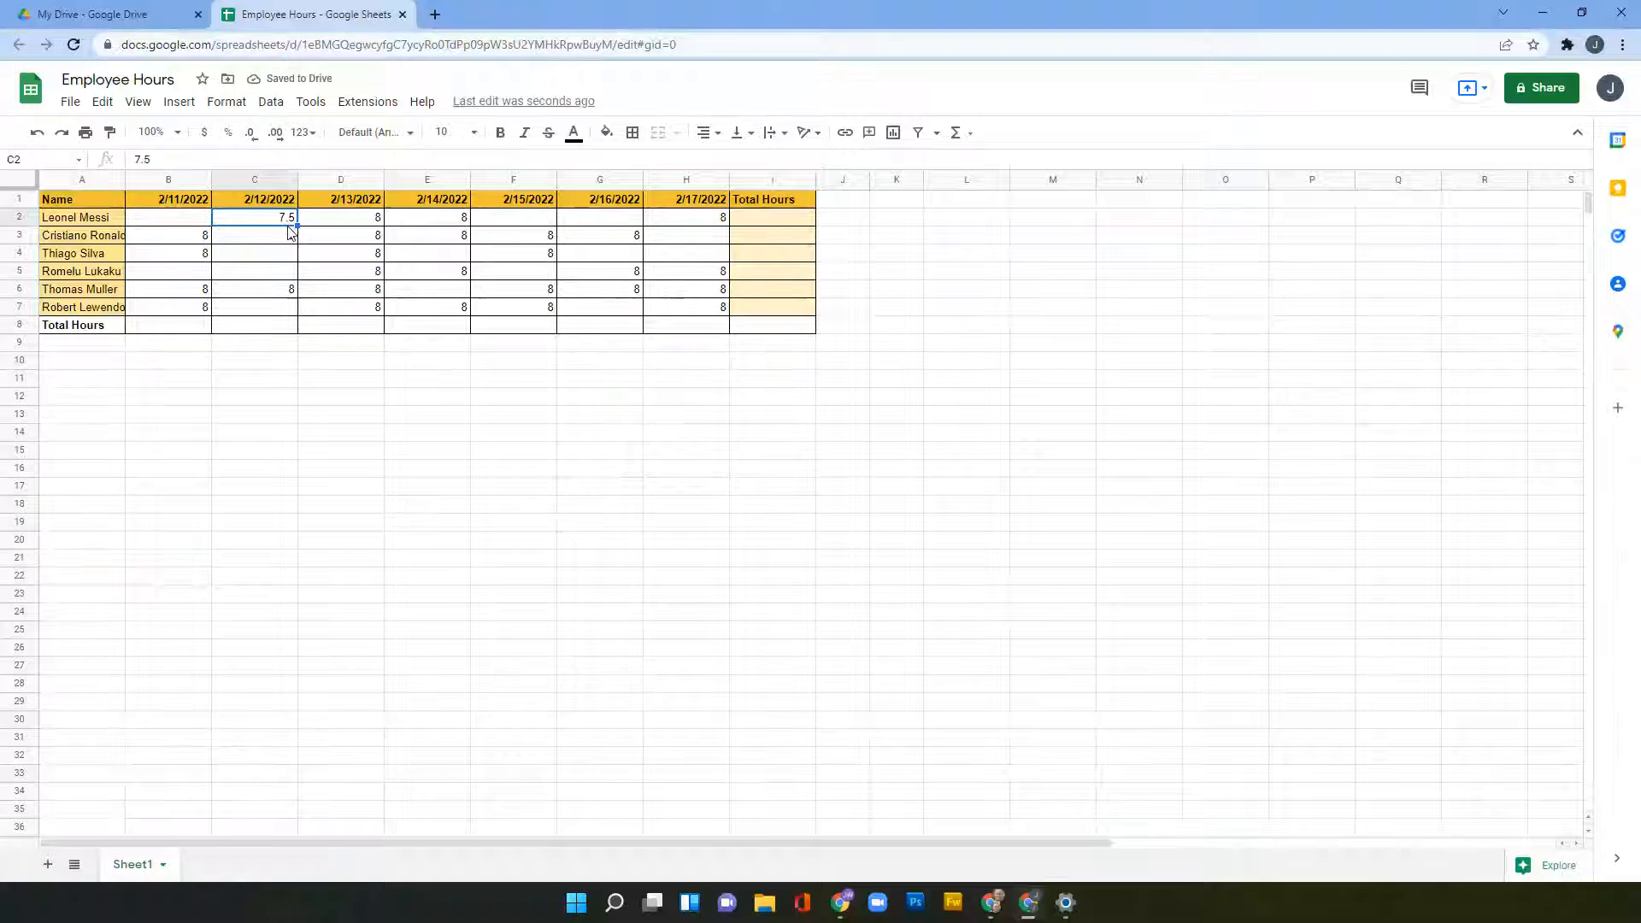
{"action": "left_click", "coordinate": [254, 134]}
Display all daily hours in B2:H7 with one decimal place
{"action": "left_click_drag", "start_coordinate": [175, 225], "coordinate": [700, 318]}
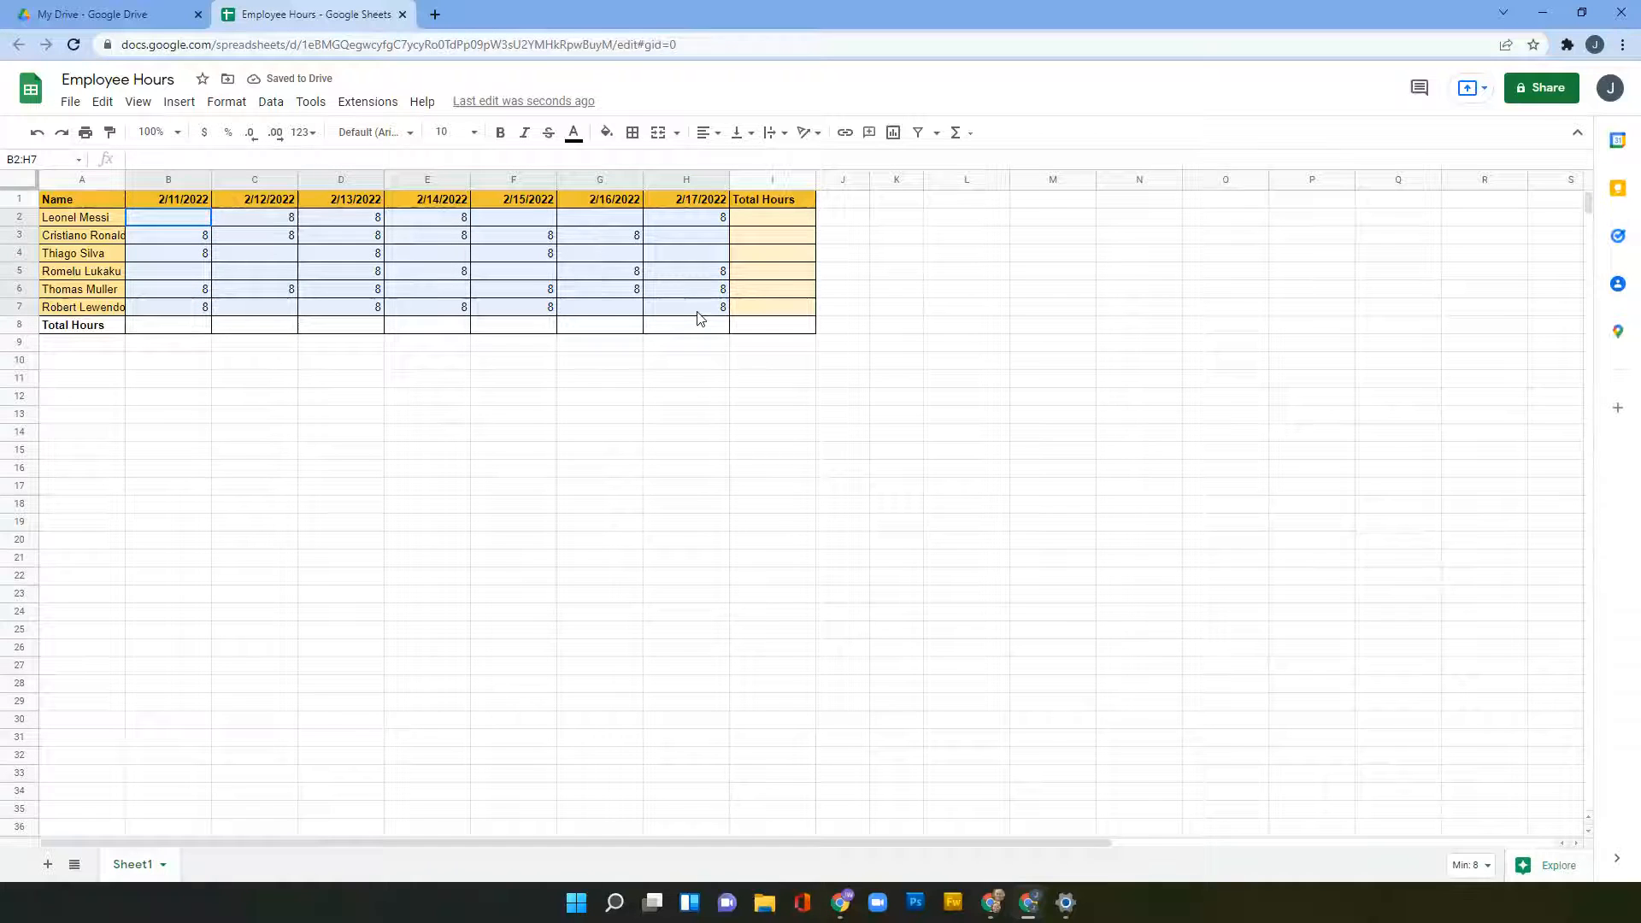
{"action": "left_click", "coordinate": [275, 134]}
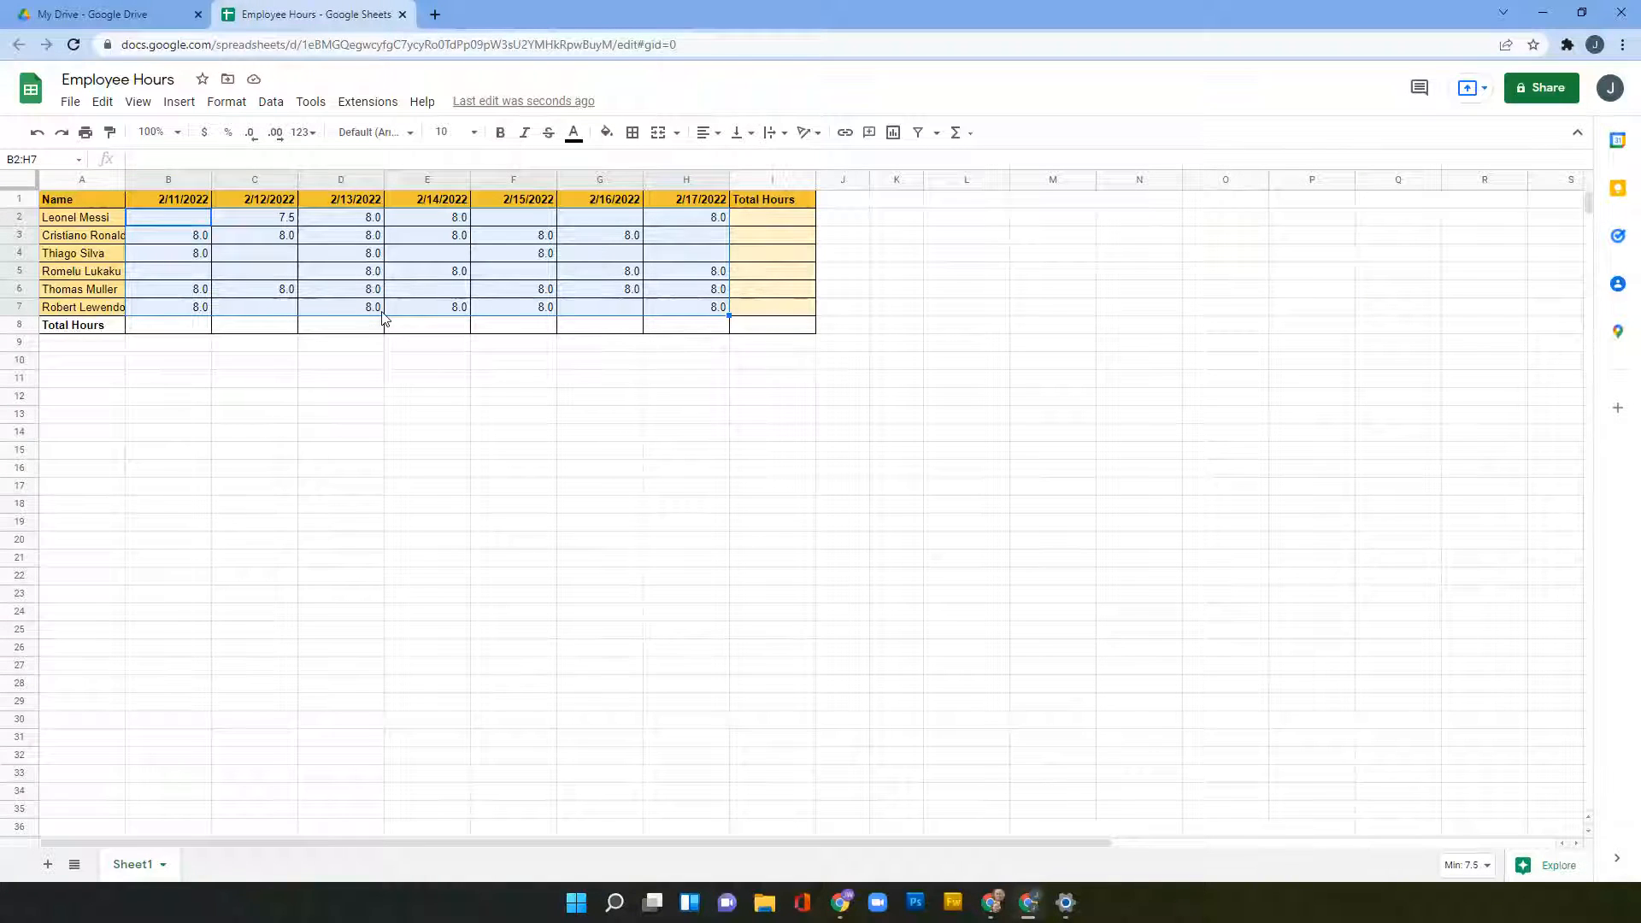
{"action": "left_click", "coordinate": [550, 373]}
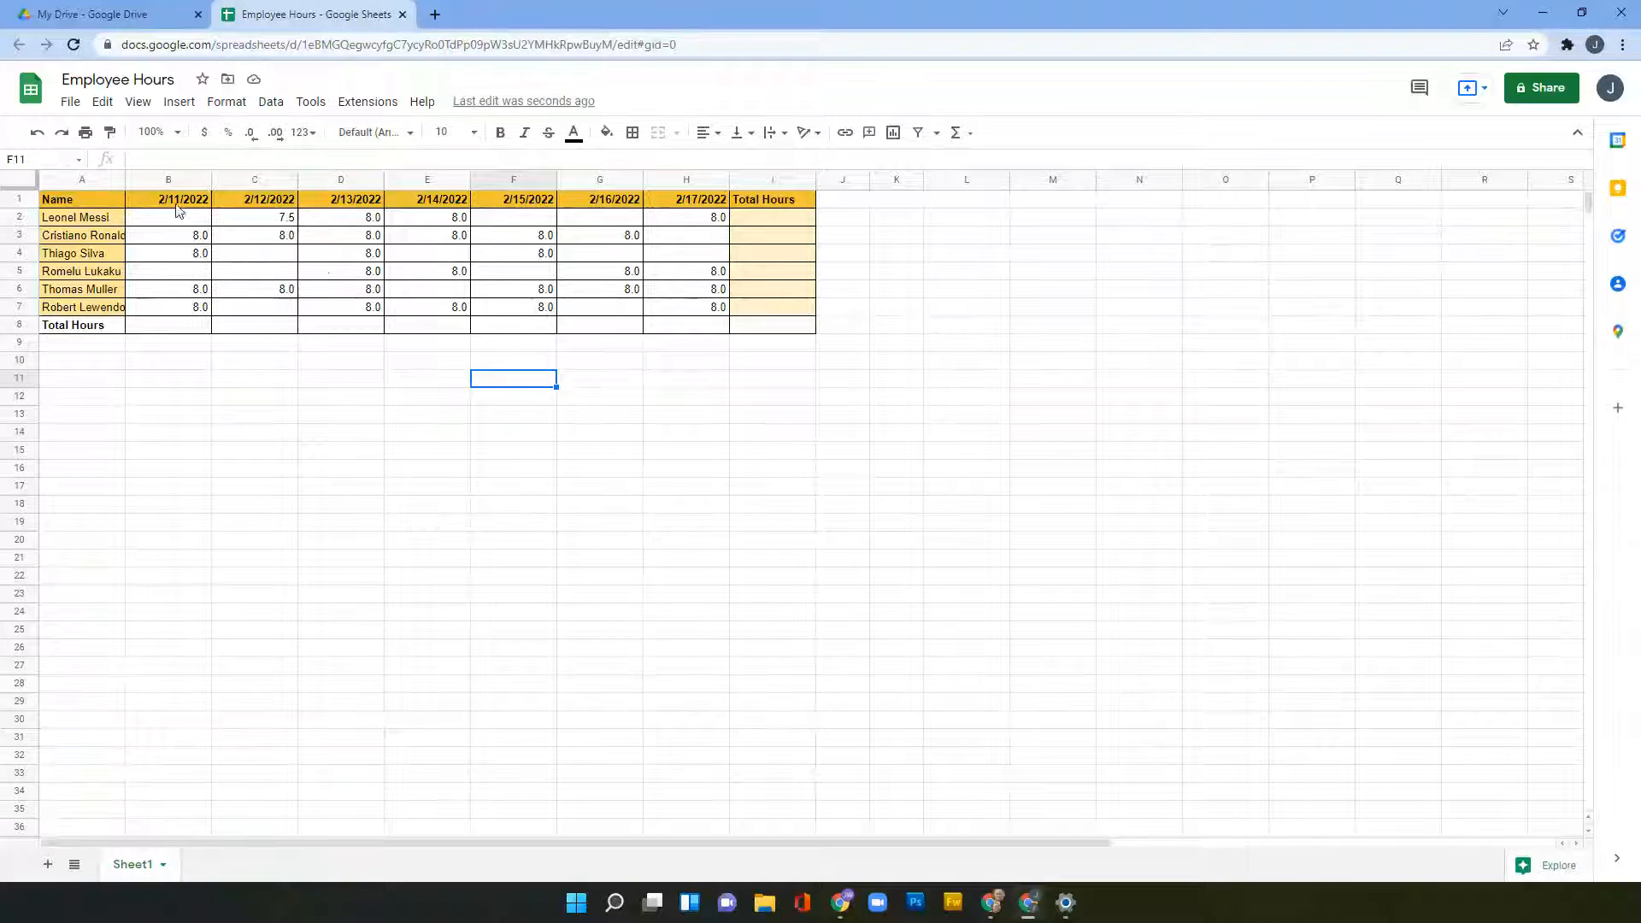
Review the custom date and time formats for the header dates in B1:H1, and close them without applying one
{"action": "left_click_drag", "start_coordinate": [179, 205], "coordinate": [701, 208]}
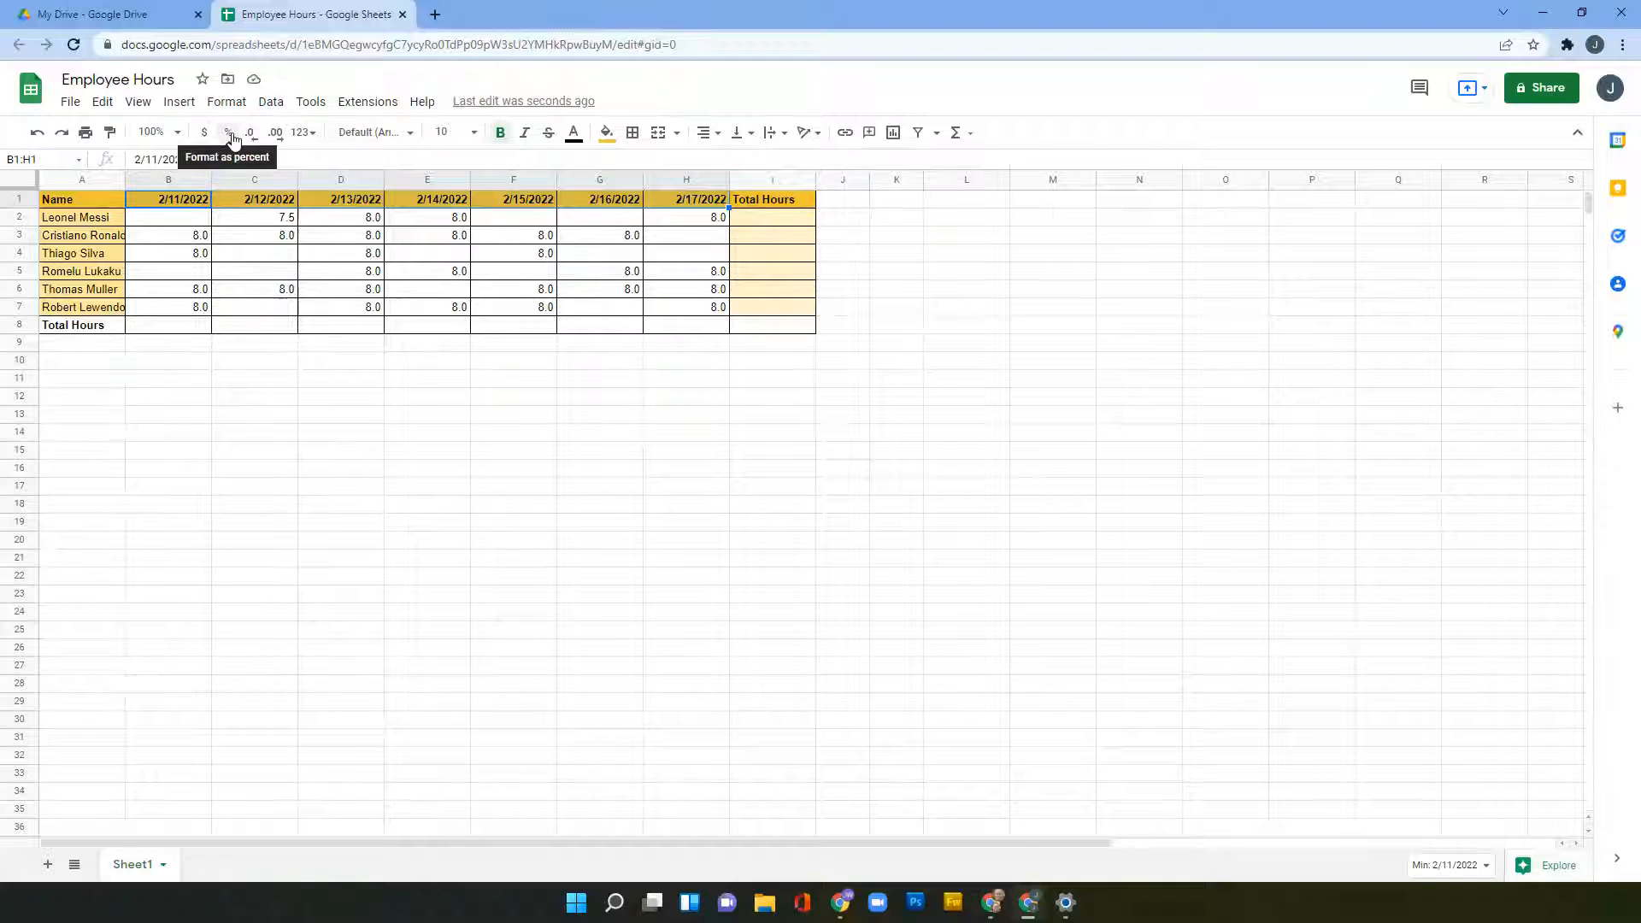
{"action": "left_click", "coordinate": [304, 132]}
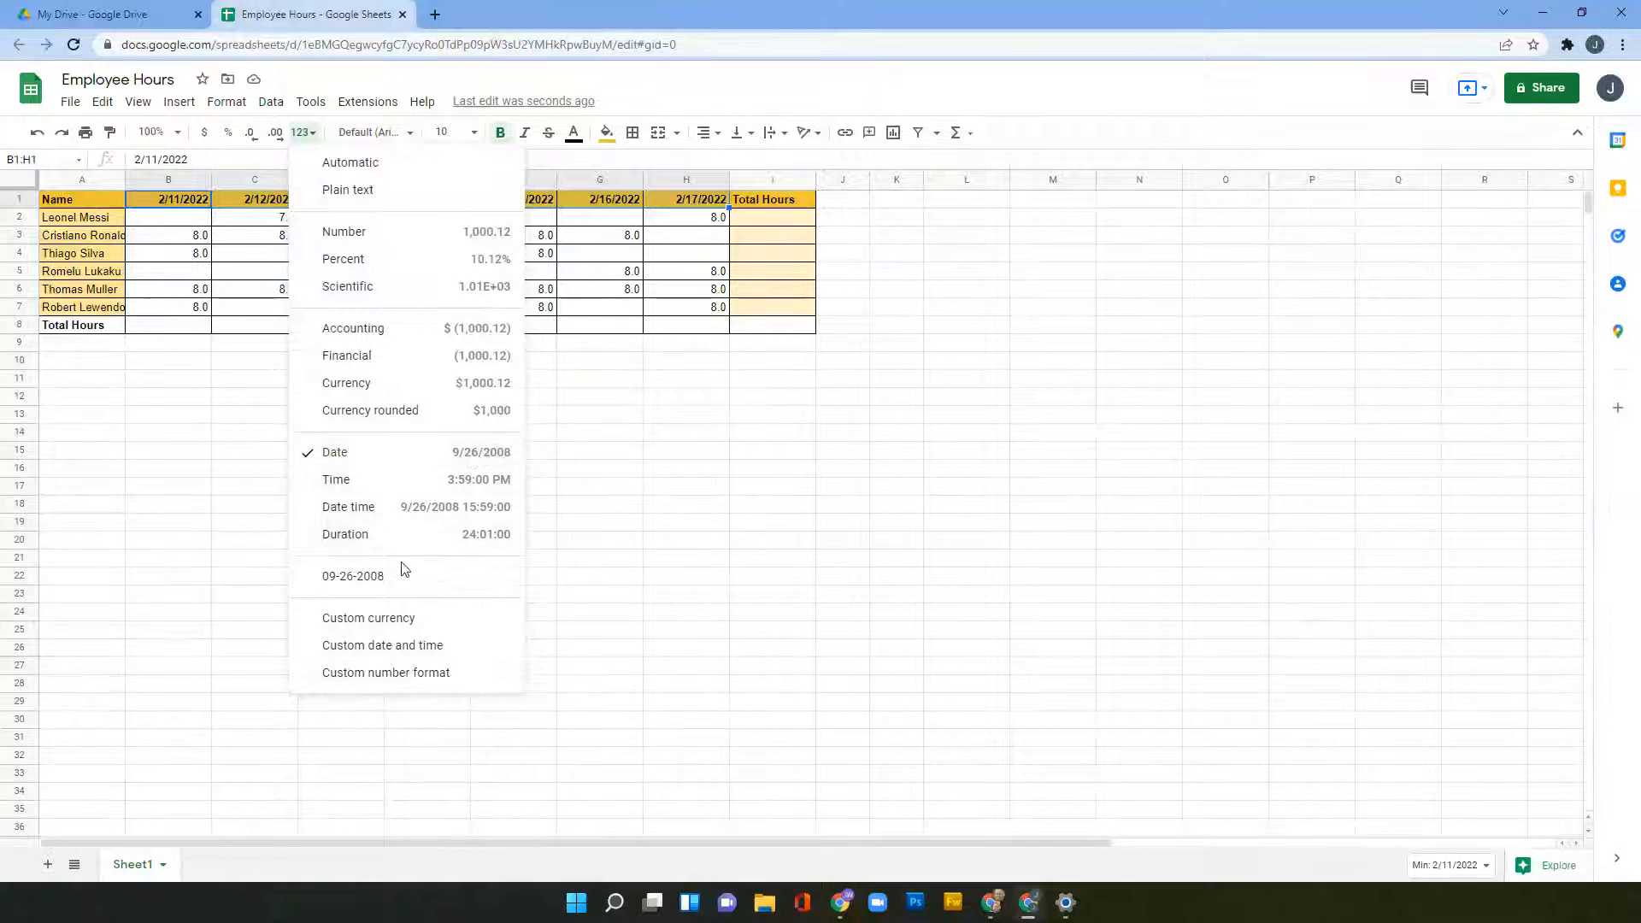
{"action": "left_click", "coordinate": [394, 649]}
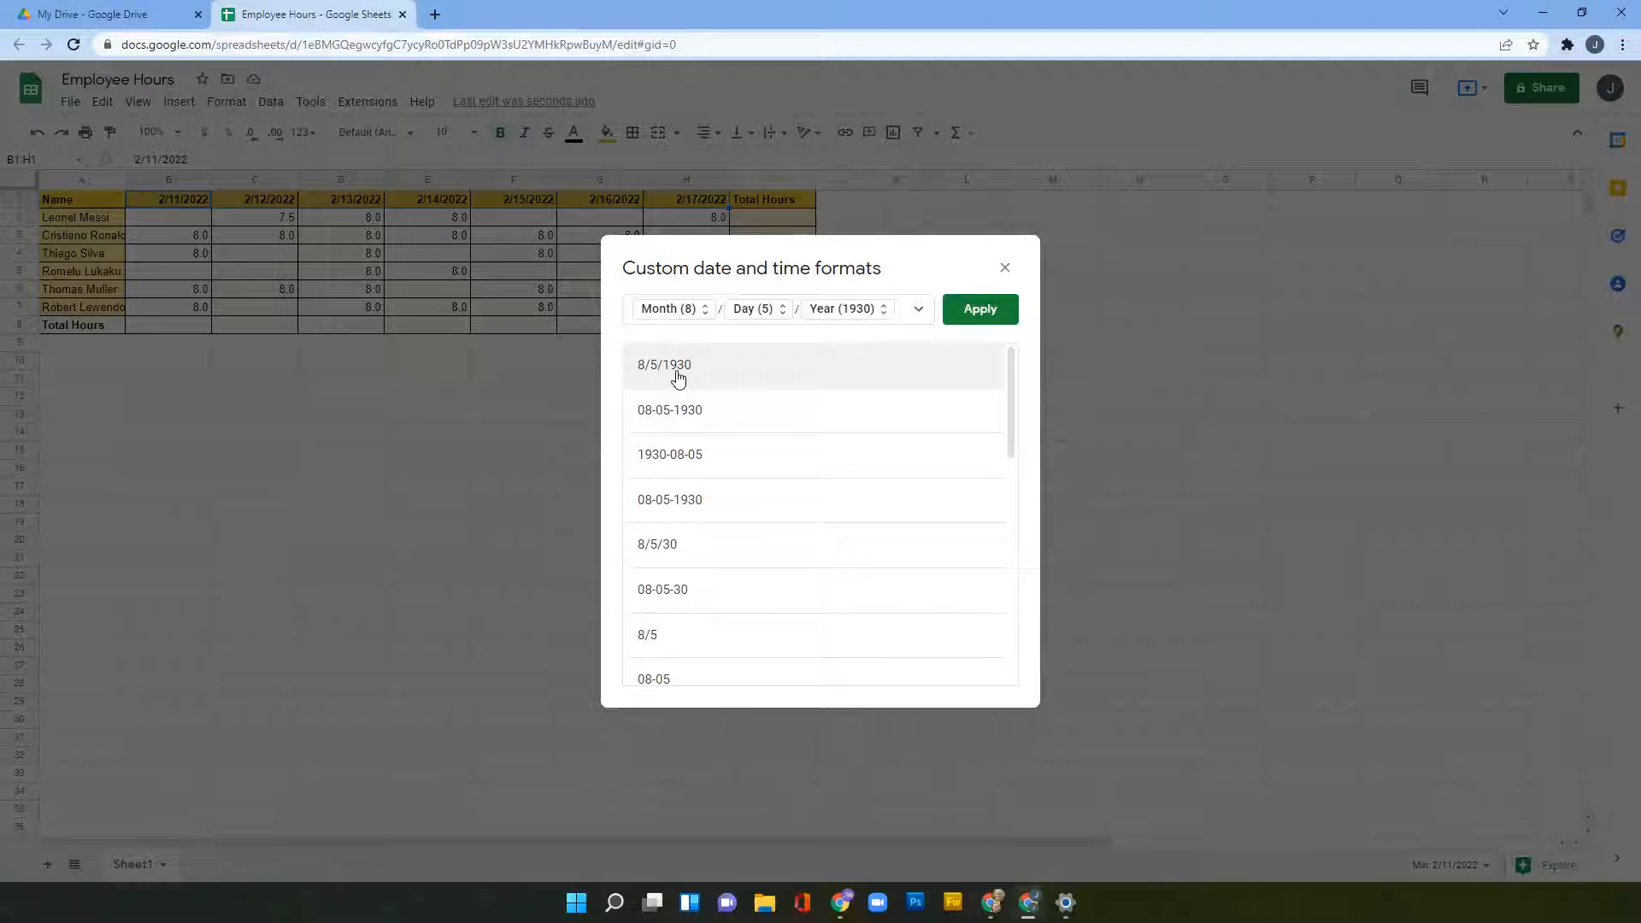
{"action": "left_click", "coordinate": [1005, 268]}
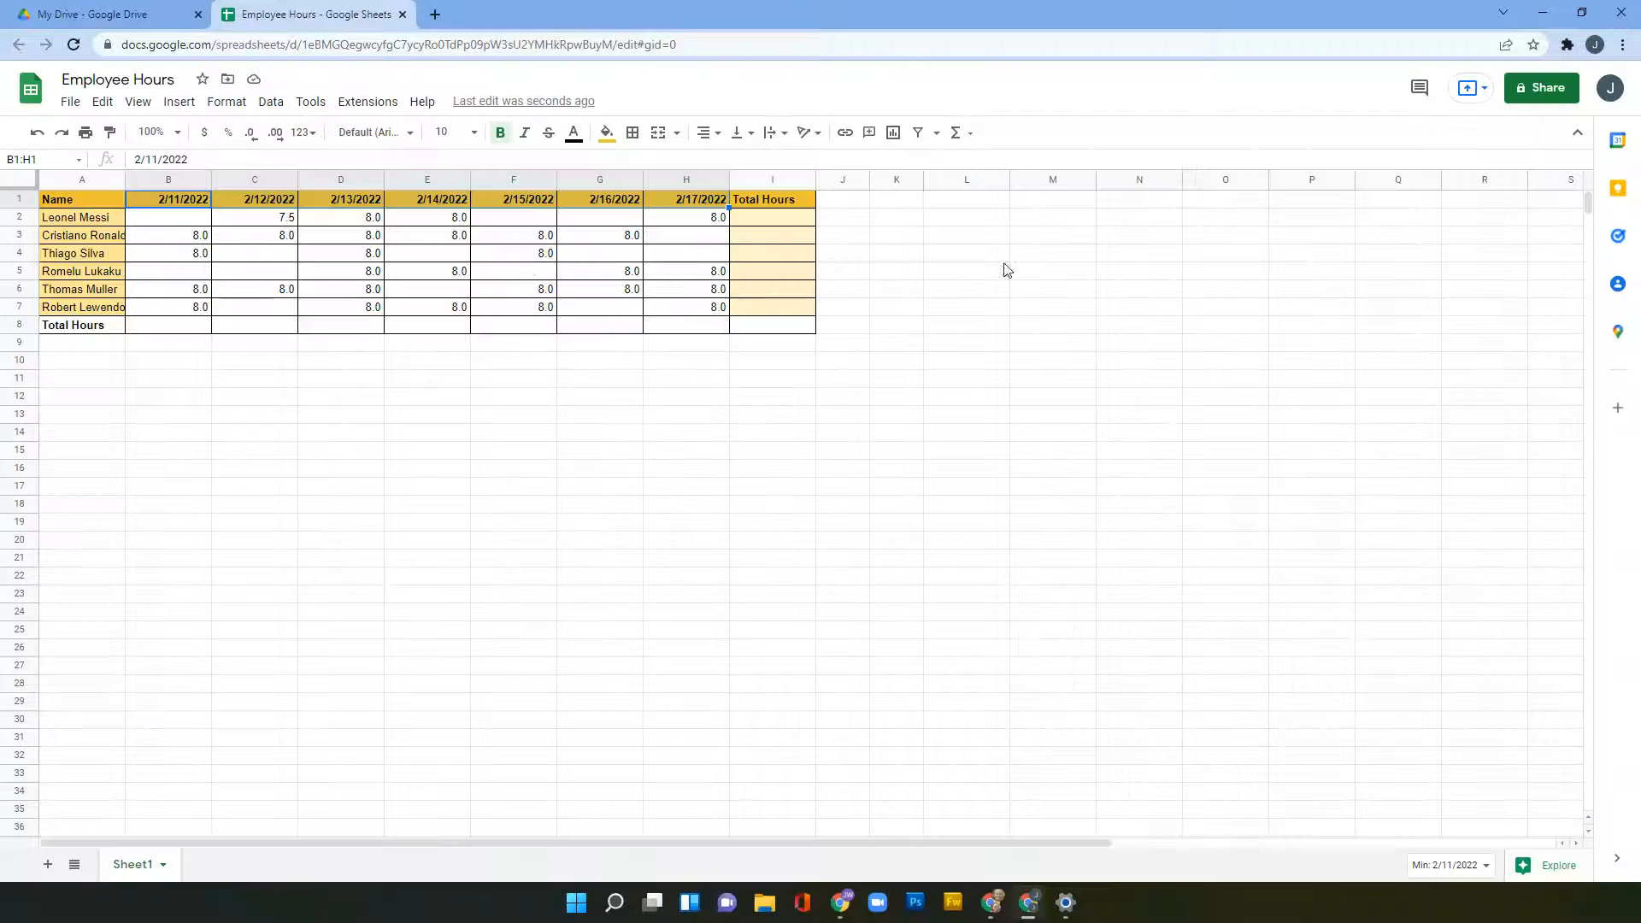
Try the percent format on the hours in D4 and undo it
{"action": "left_click", "coordinate": [361, 259]}
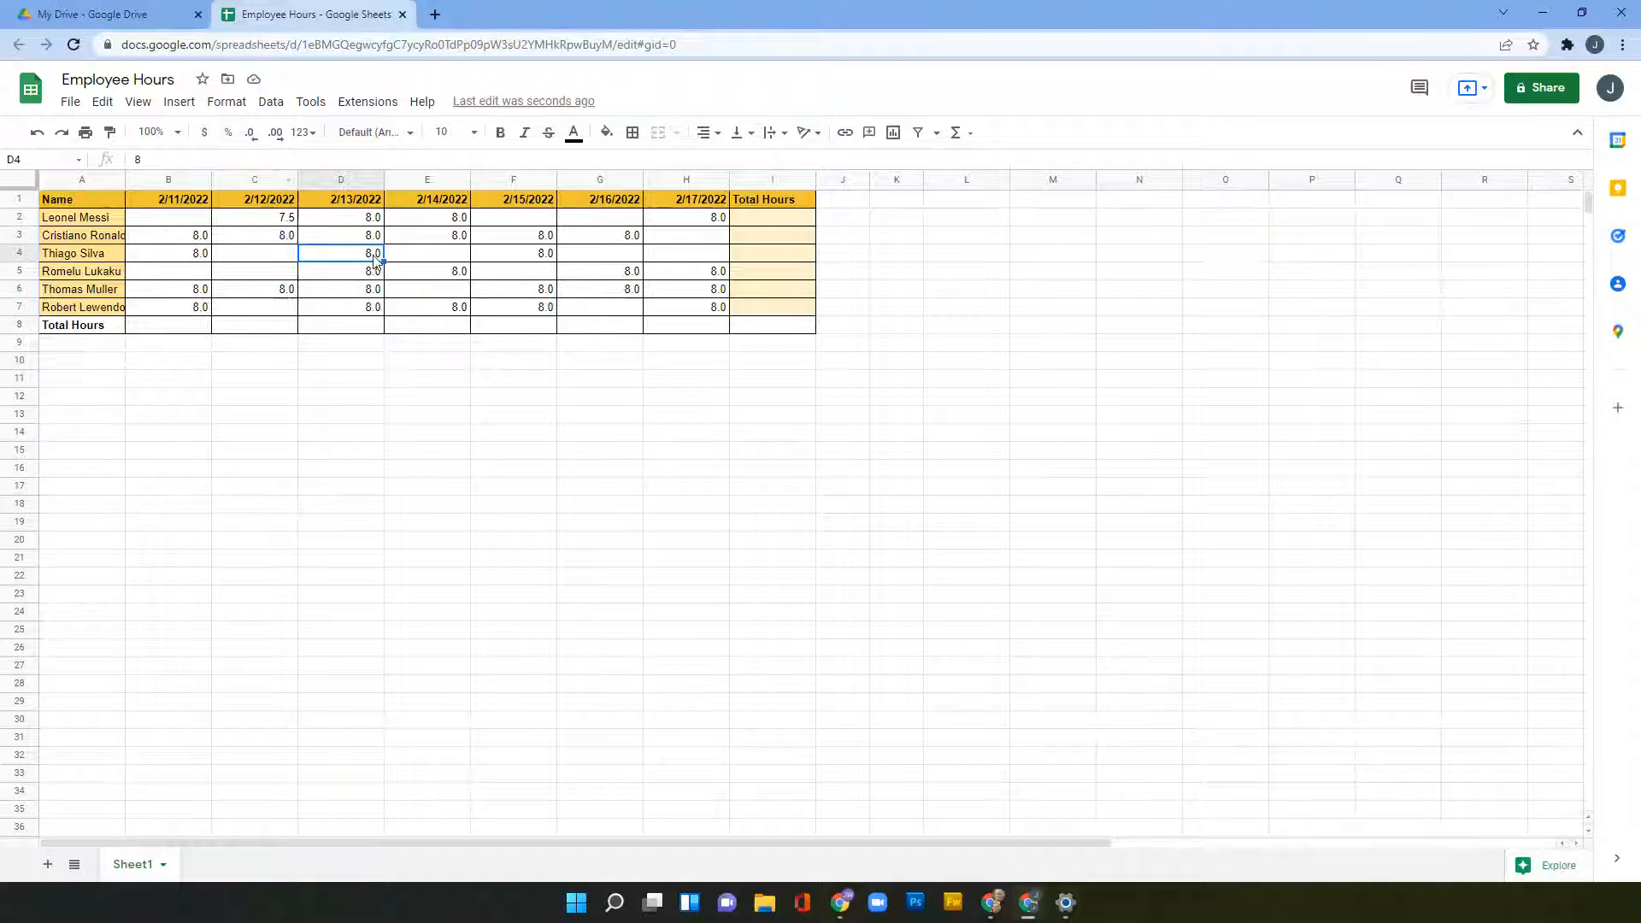
{"action": "left_click", "coordinate": [230, 138]}
{"action": "left_click", "coordinate": [37, 132]}
Resize columns A through I to fit their data
{"action": "left_click_drag", "start_coordinate": [84, 181], "coordinate": [771, 184]}
{"action": "right_click", "coordinate": [758, 188]}
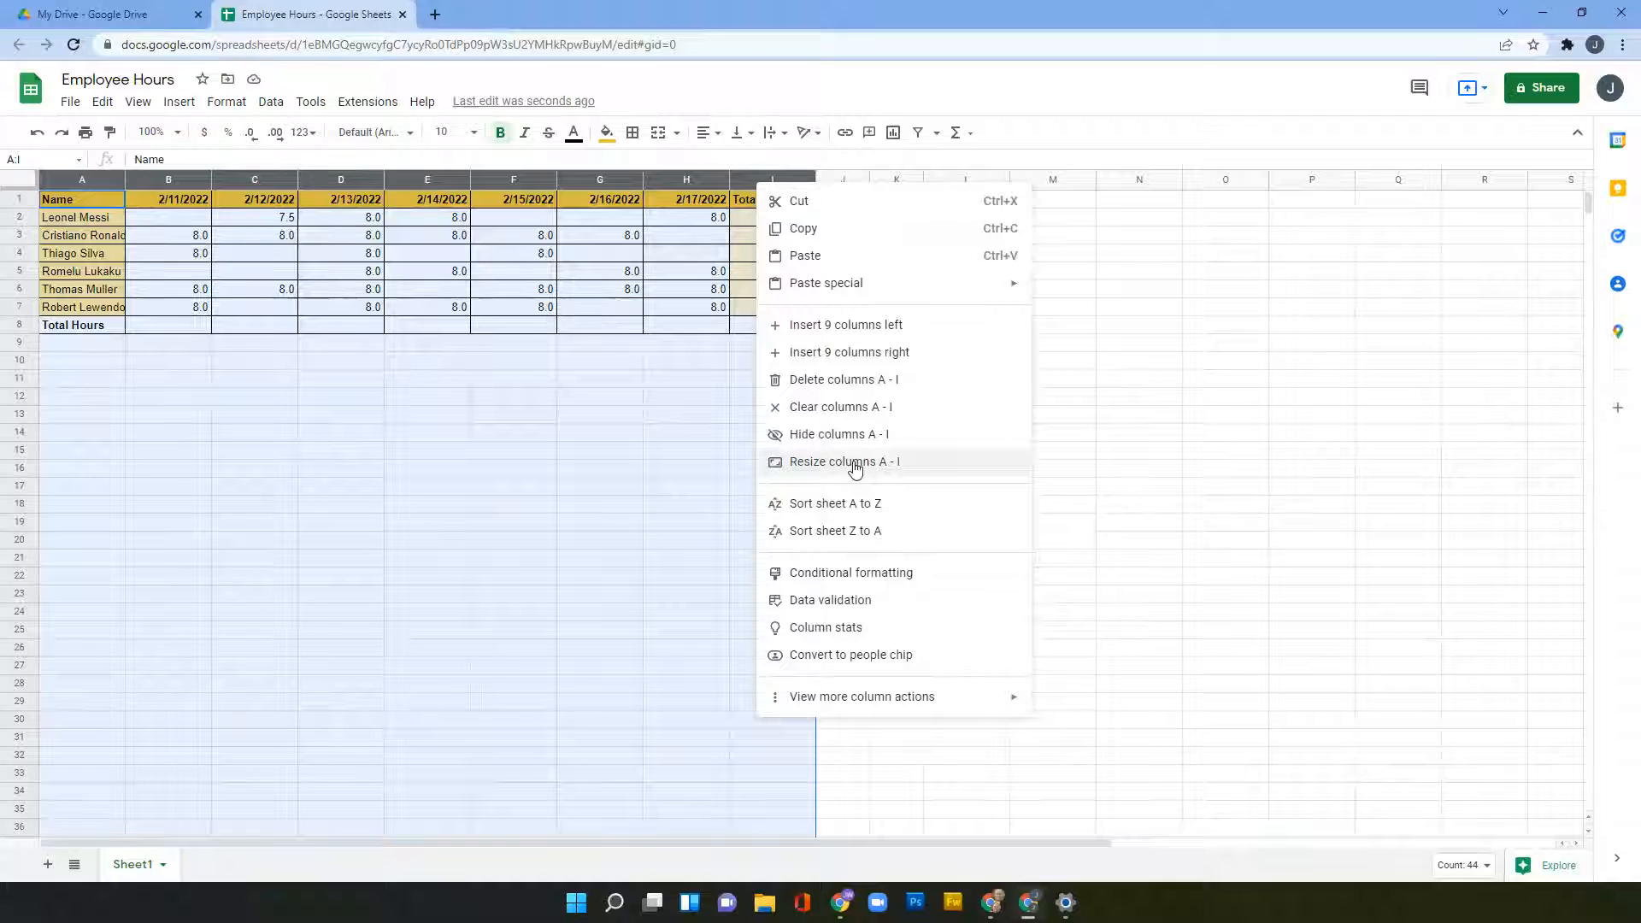
{"action": "left_click", "coordinate": [853, 462]}
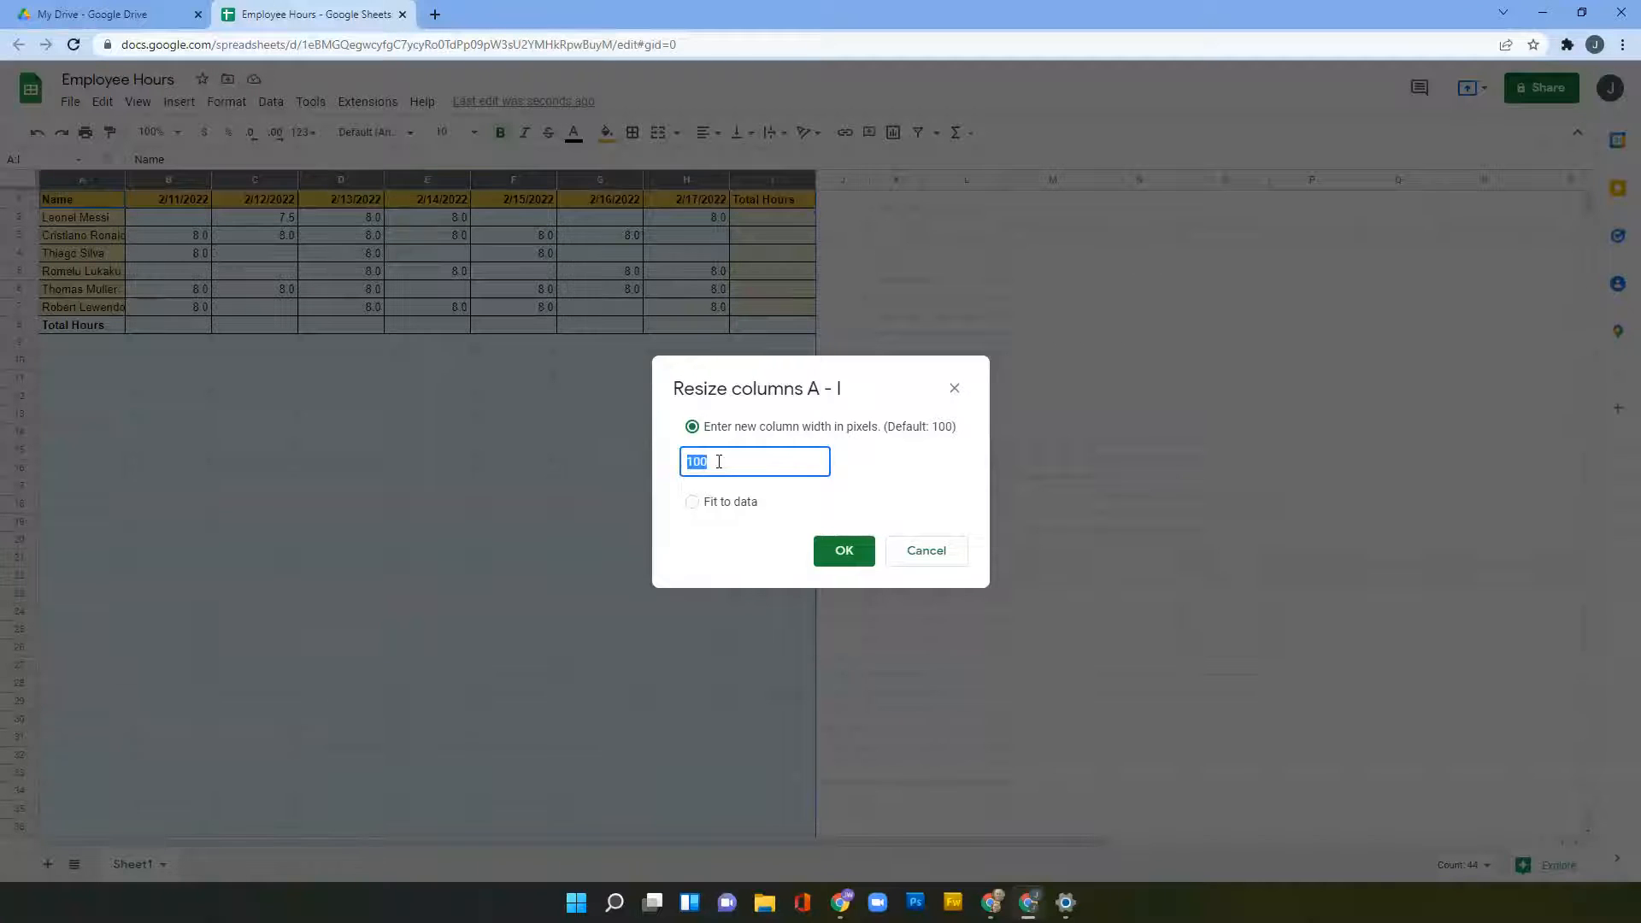
{"action": "left_click", "coordinate": [693, 503]}
{"action": "left_click", "coordinate": [846, 559]}
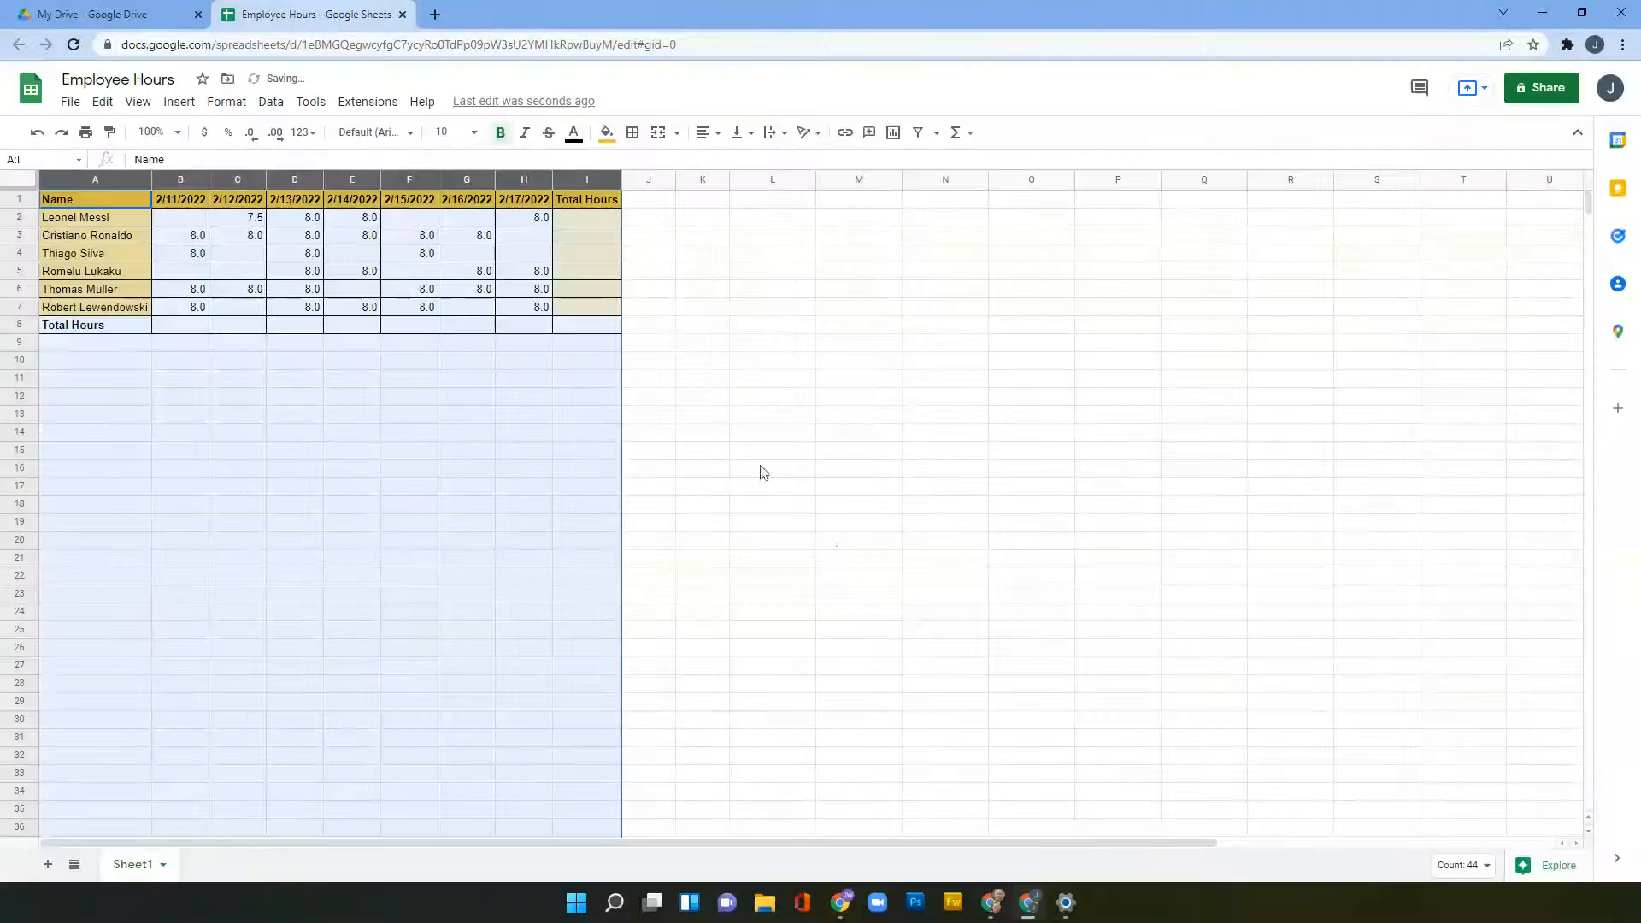
Widen column A slightly so the employee names have extra space
{"action": "left_click", "coordinate": [386, 363]}
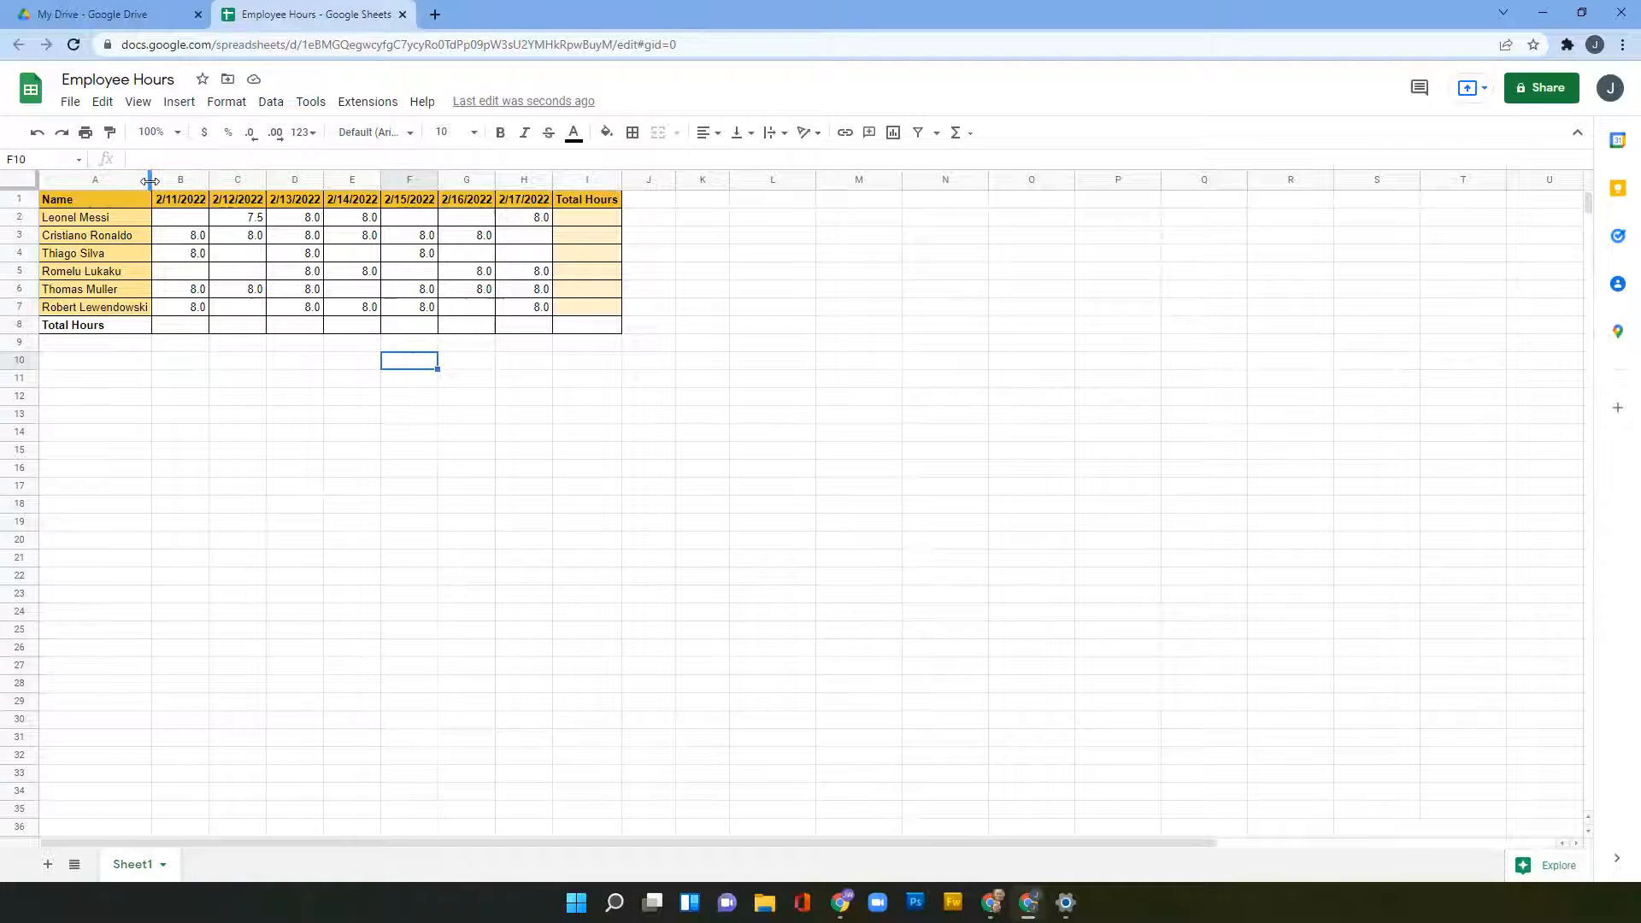
{"action": "left_click_drag", "start_coordinate": [150, 180], "coordinate": [180, 180]}
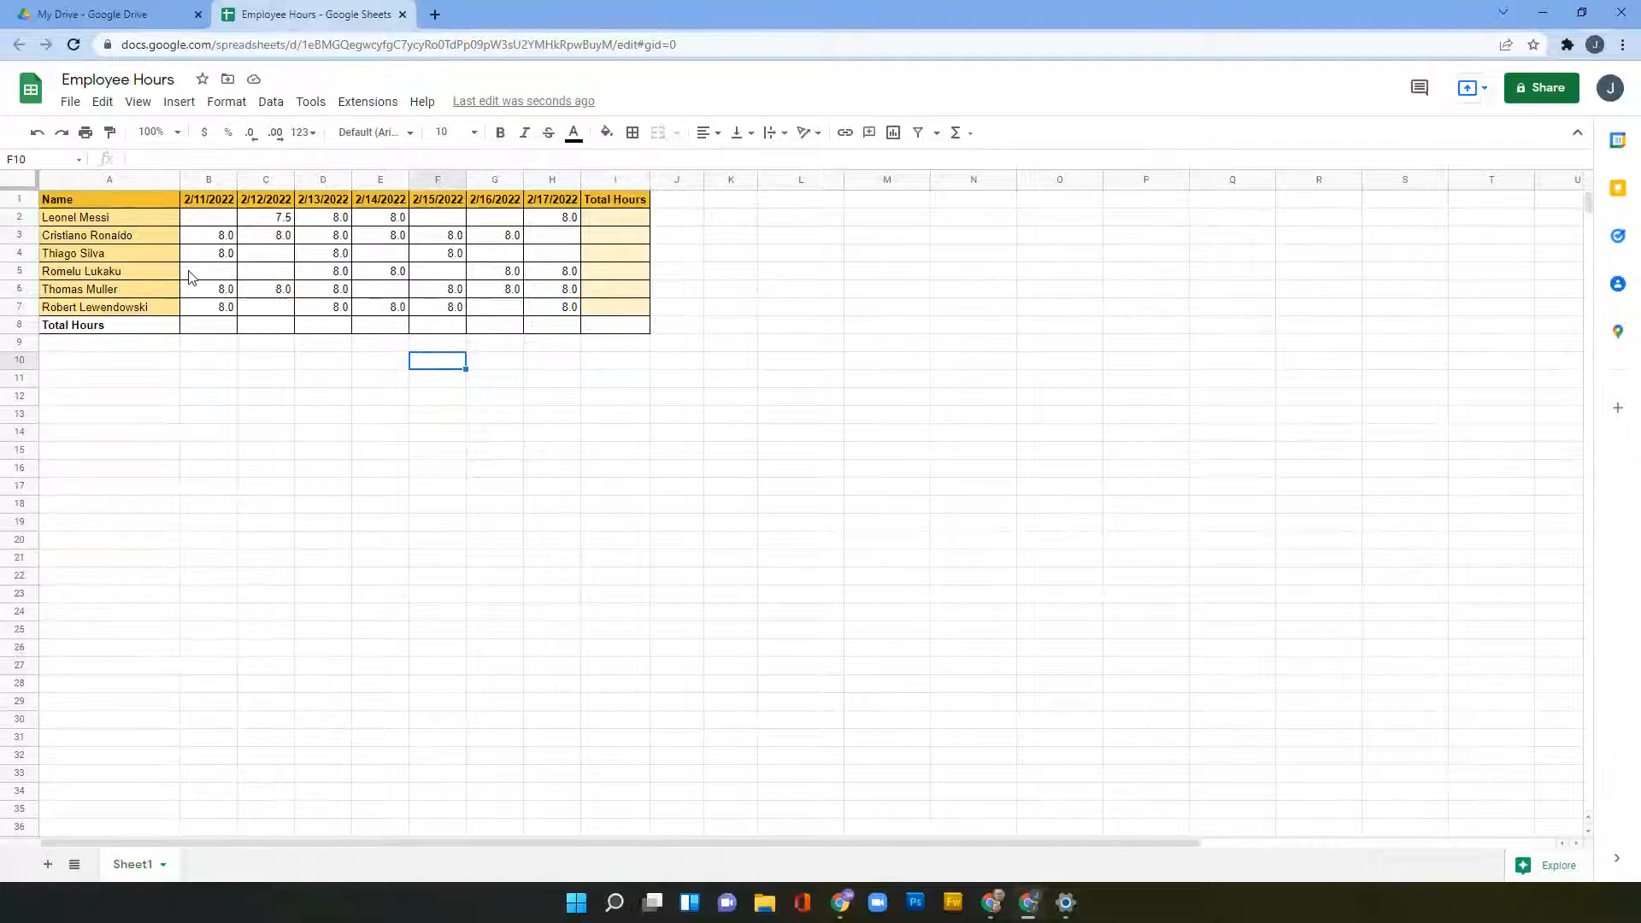
Select every cell in the sheet, and clear the selection again
{"action": "left_click", "coordinate": [21, 186]}
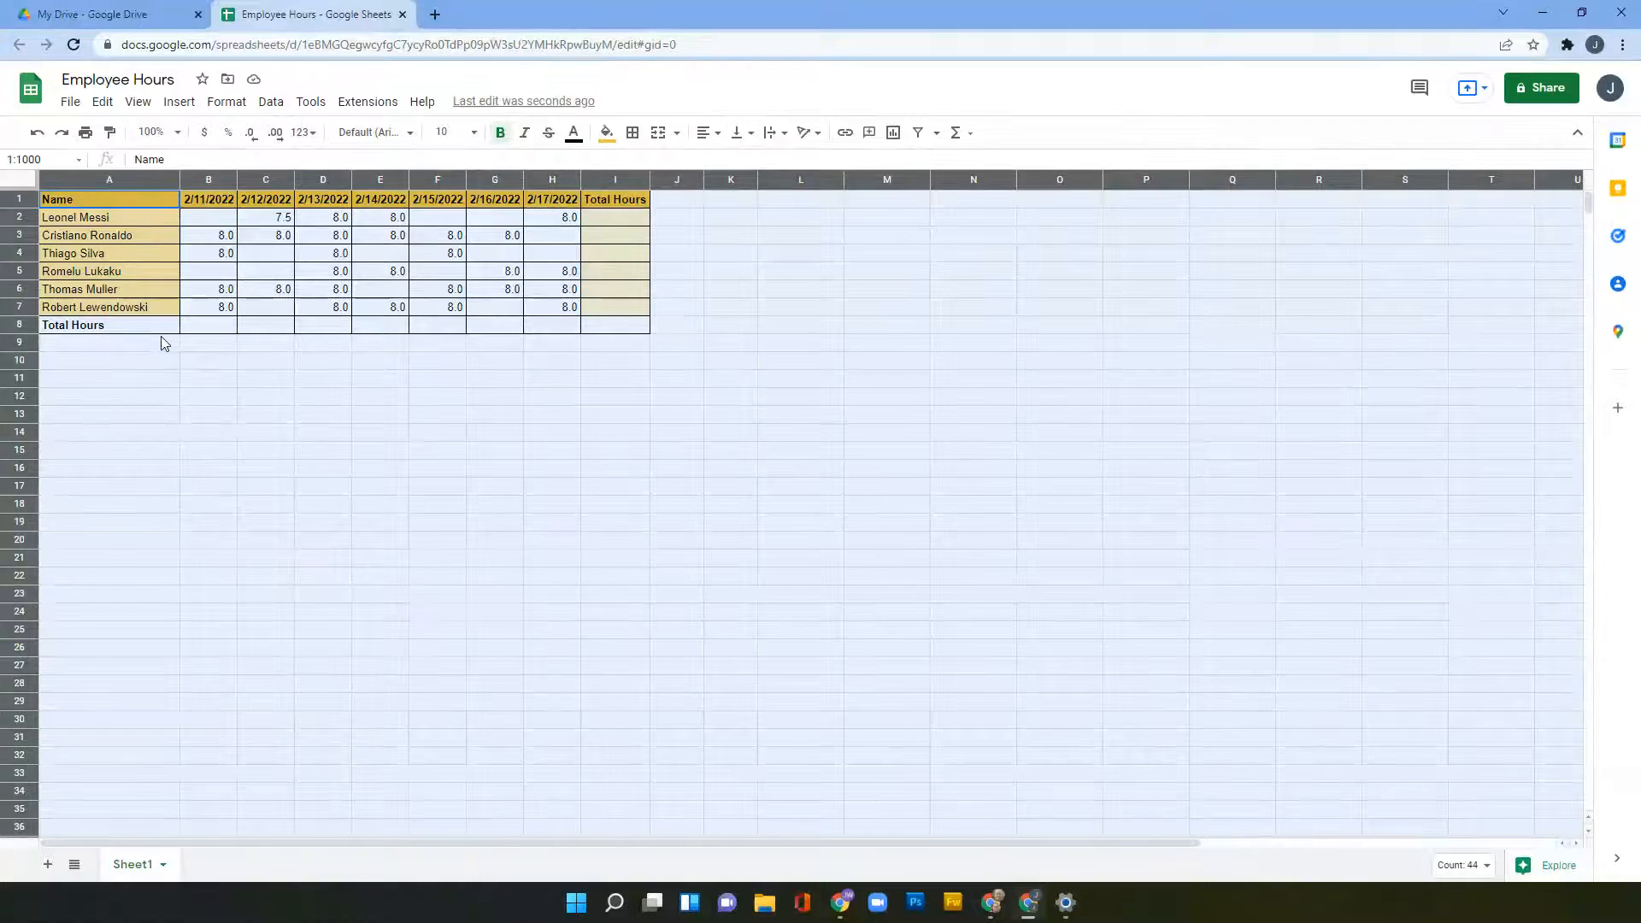
{"action": "left_click", "coordinate": [181, 415]}
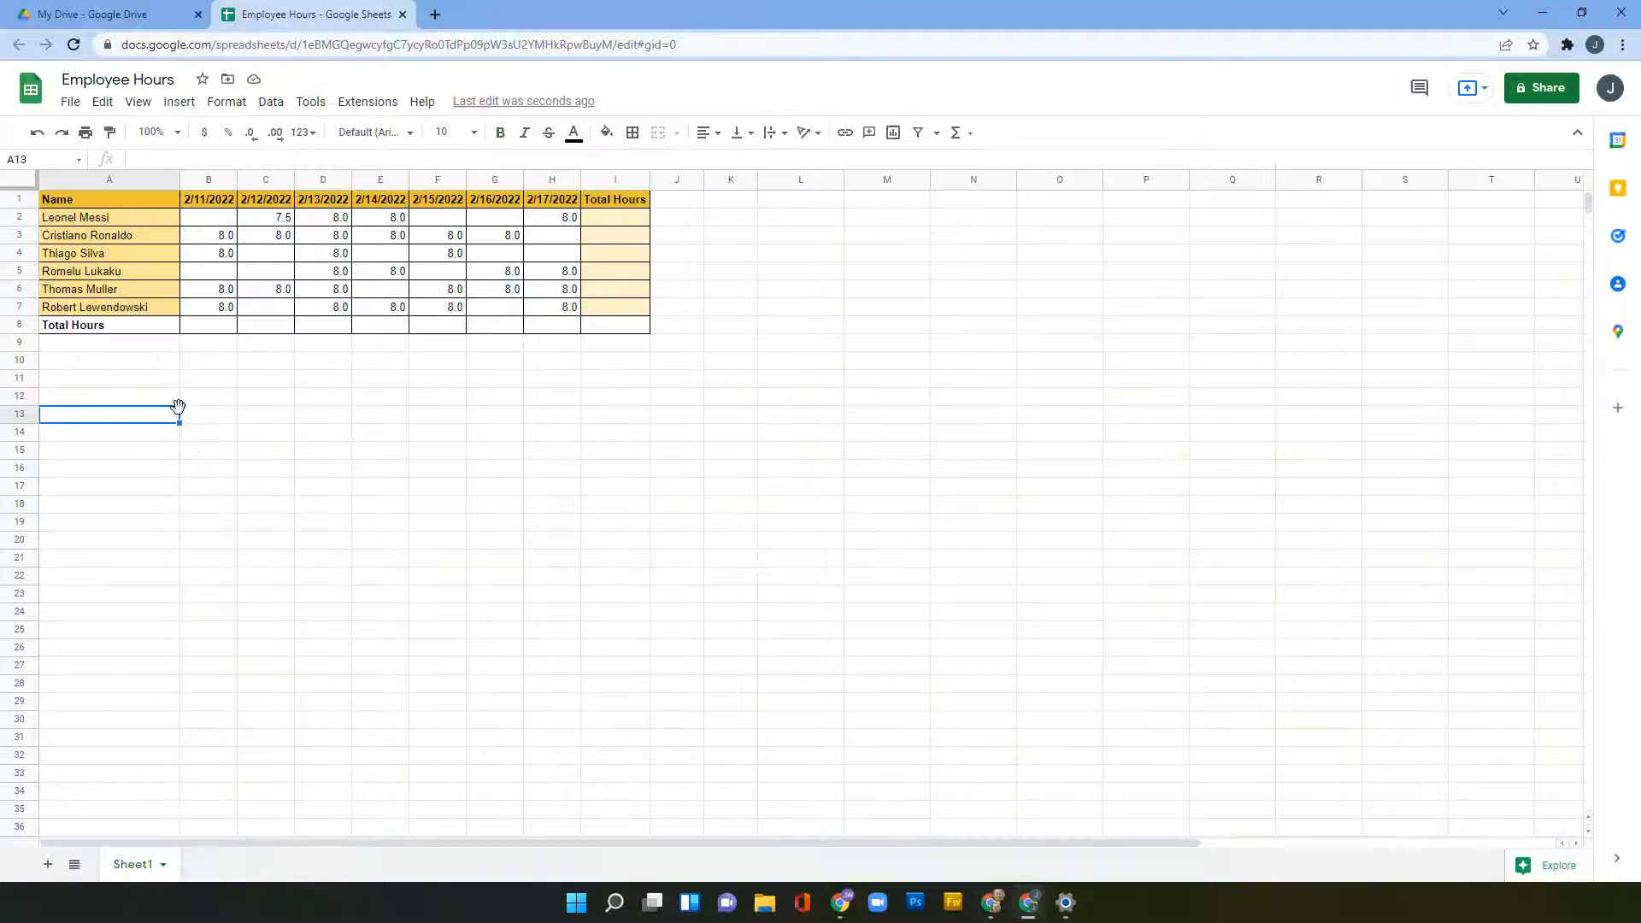
{"action": "left_click", "coordinate": [25, 187]}
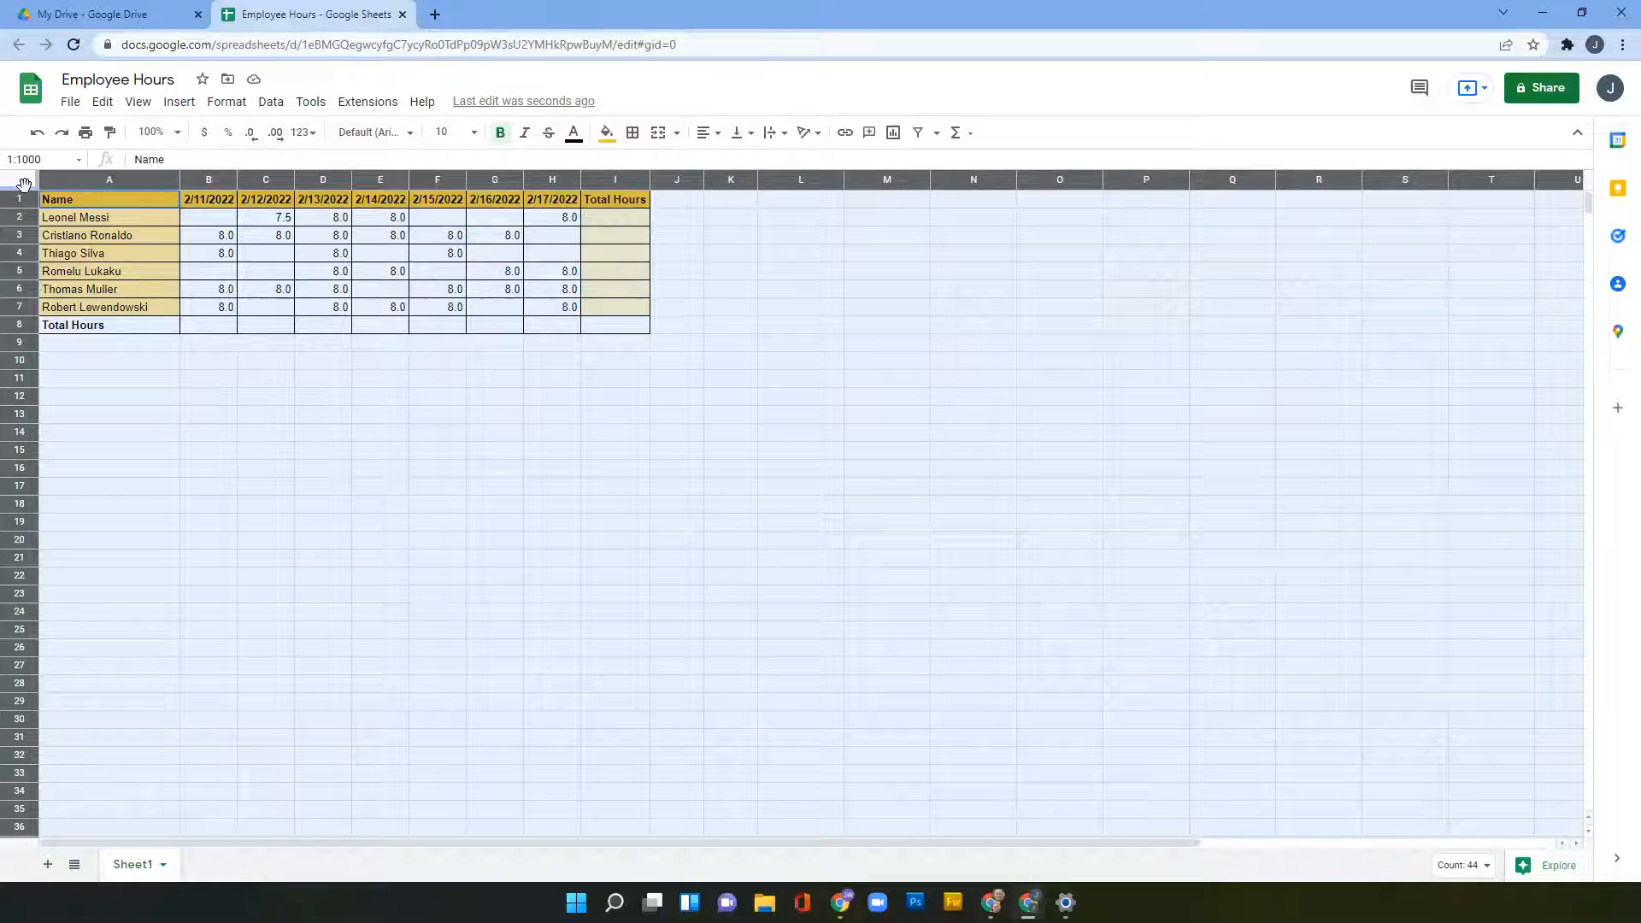
{"action": "left_click", "coordinate": [165, 379]}
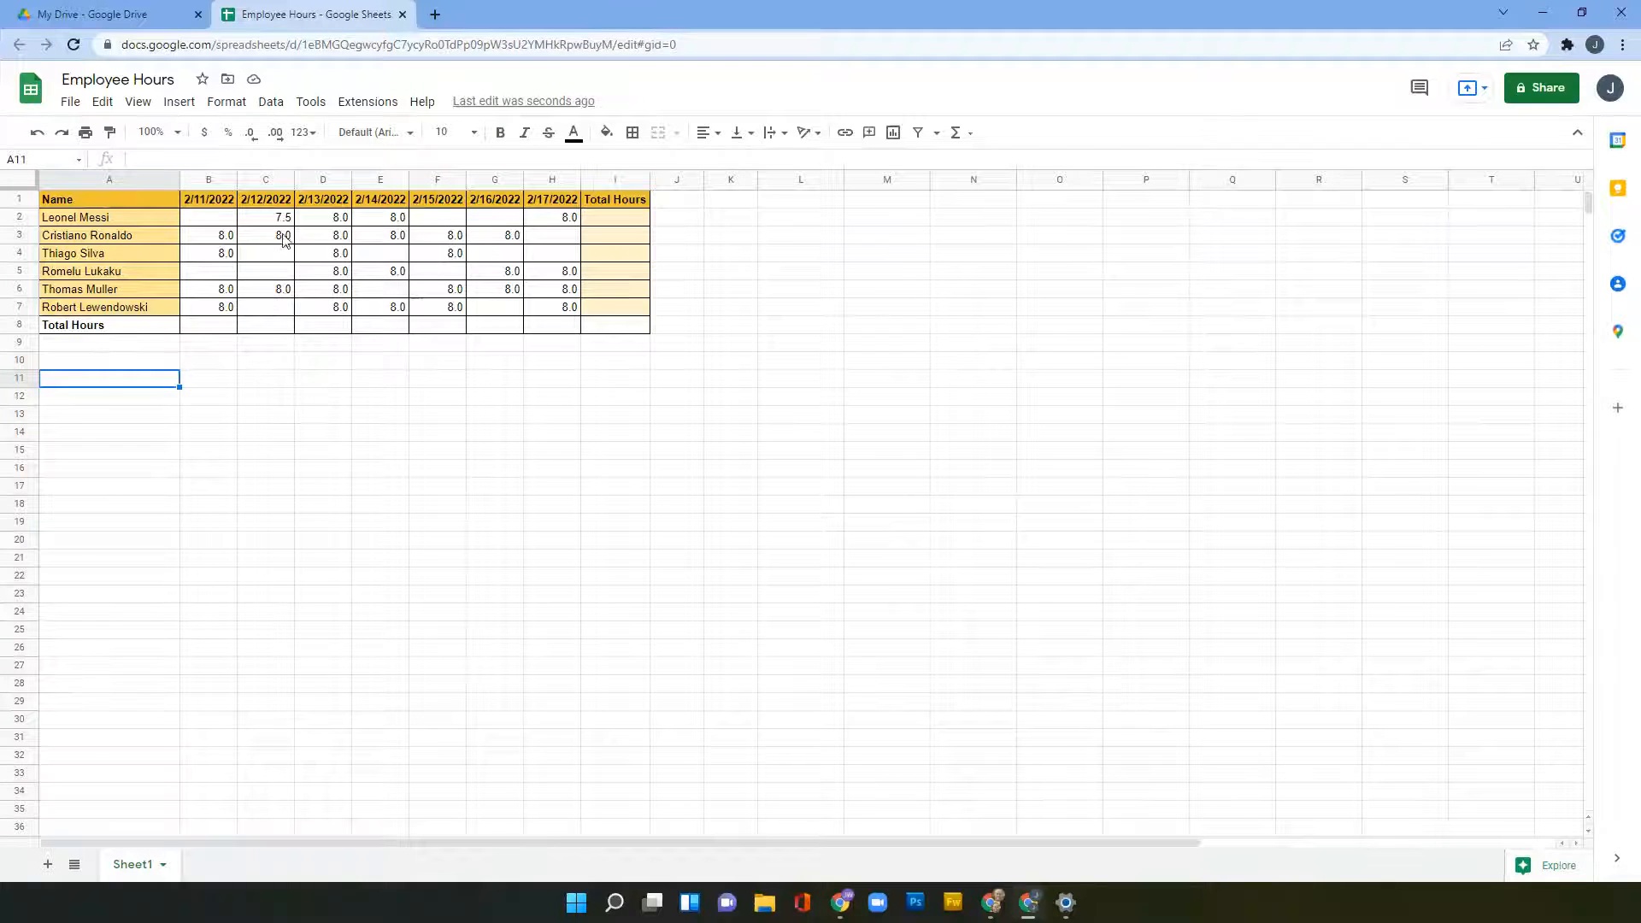
Try moving the 2/12/2022 column to the position after 2/14/2022, and undo the move
{"action": "left_click", "coordinate": [270, 178]}
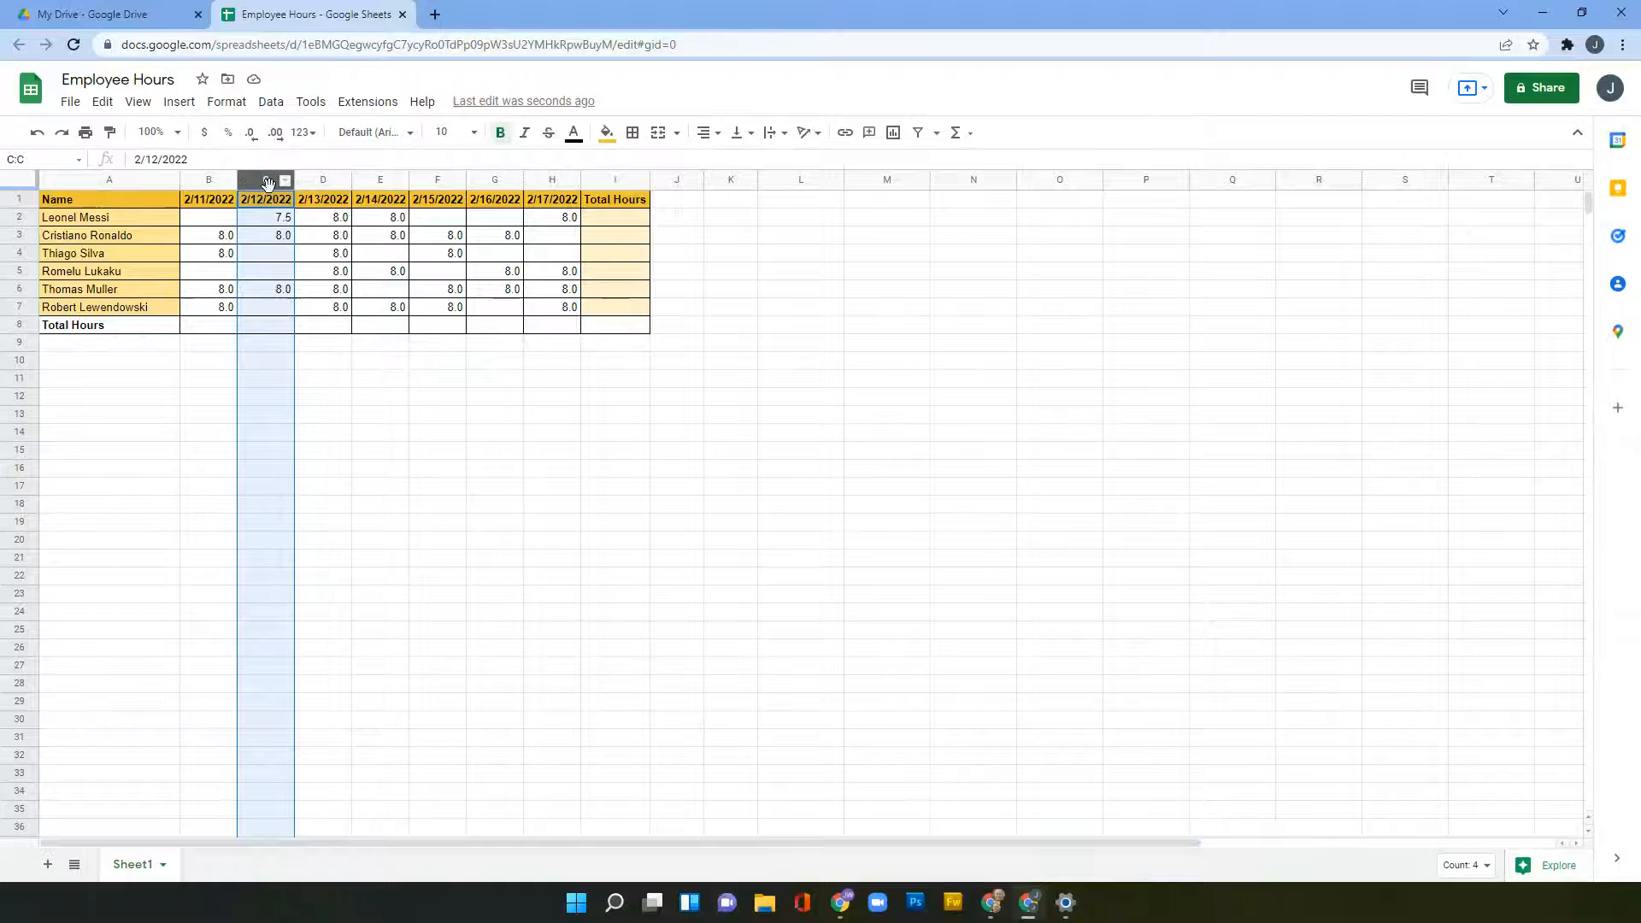
{"action": "left_click_drag", "start_coordinate": [259, 178], "coordinate": [401, 184]}
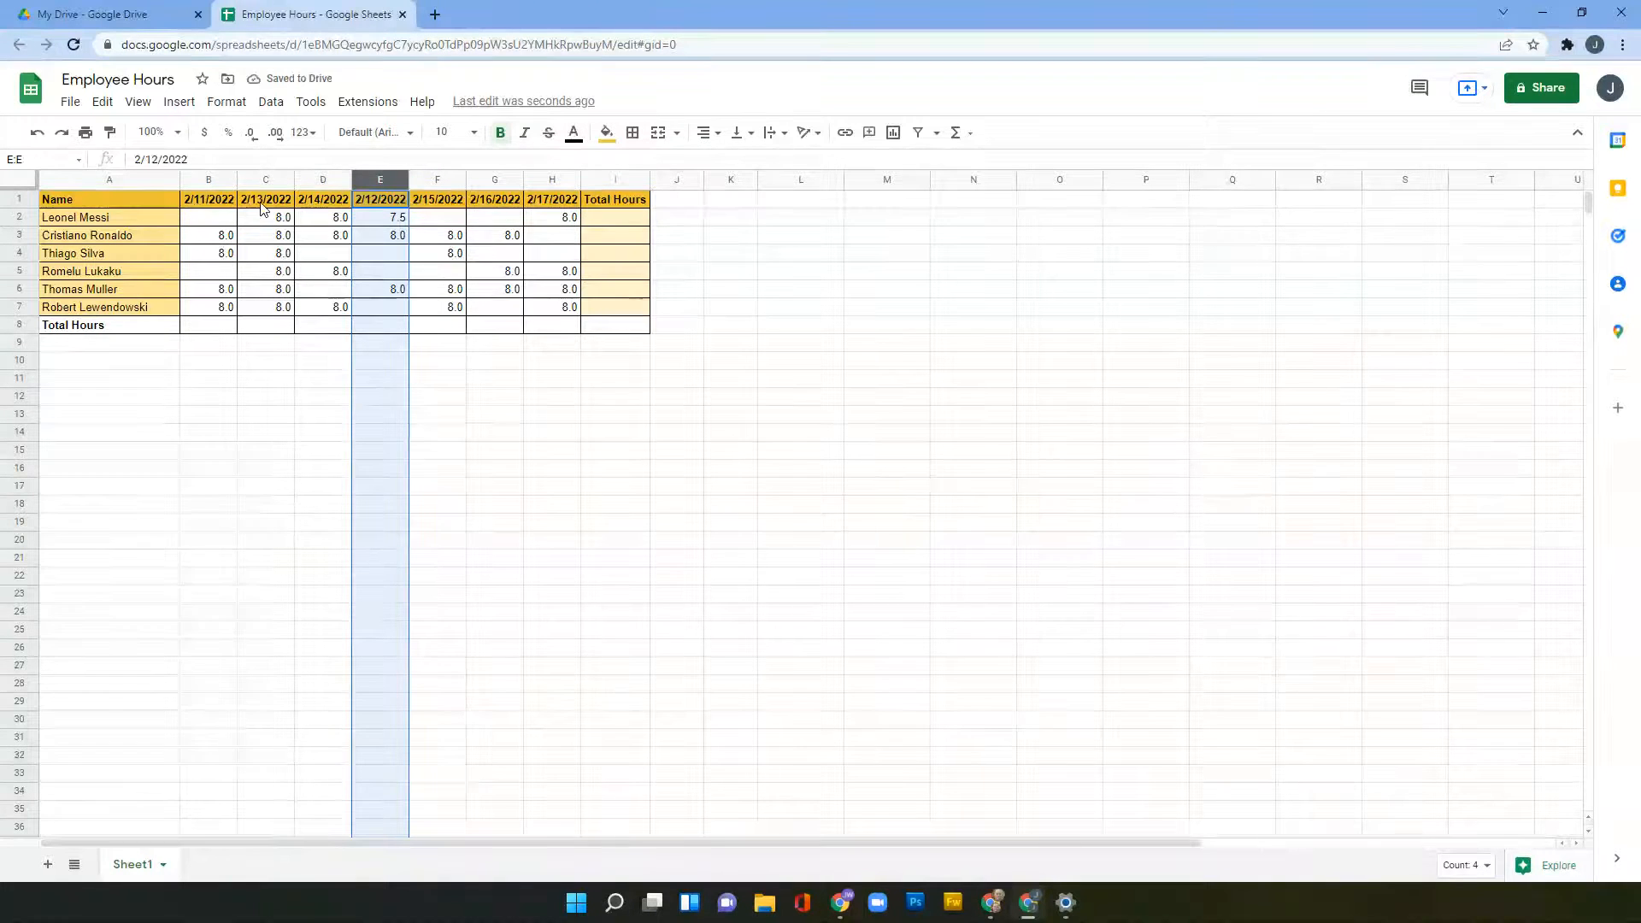
{"action": "left_click", "coordinate": [36, 135]}
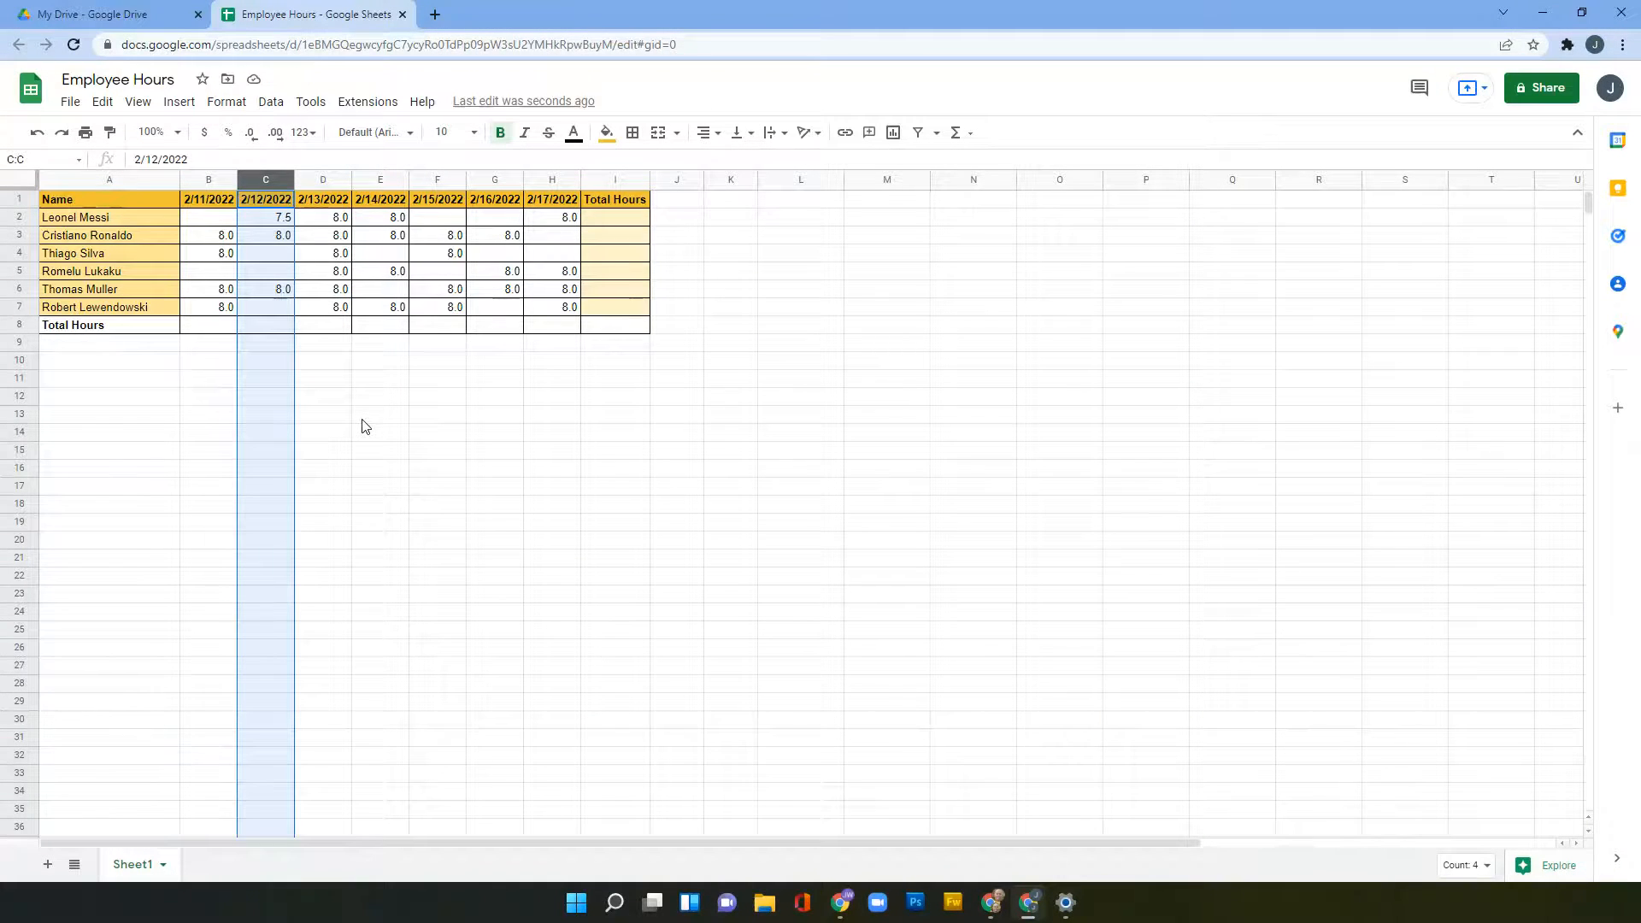
Try clearing the contents of row 4, and undo it
{"action": "left_click", "coordinate": [18, 255]}
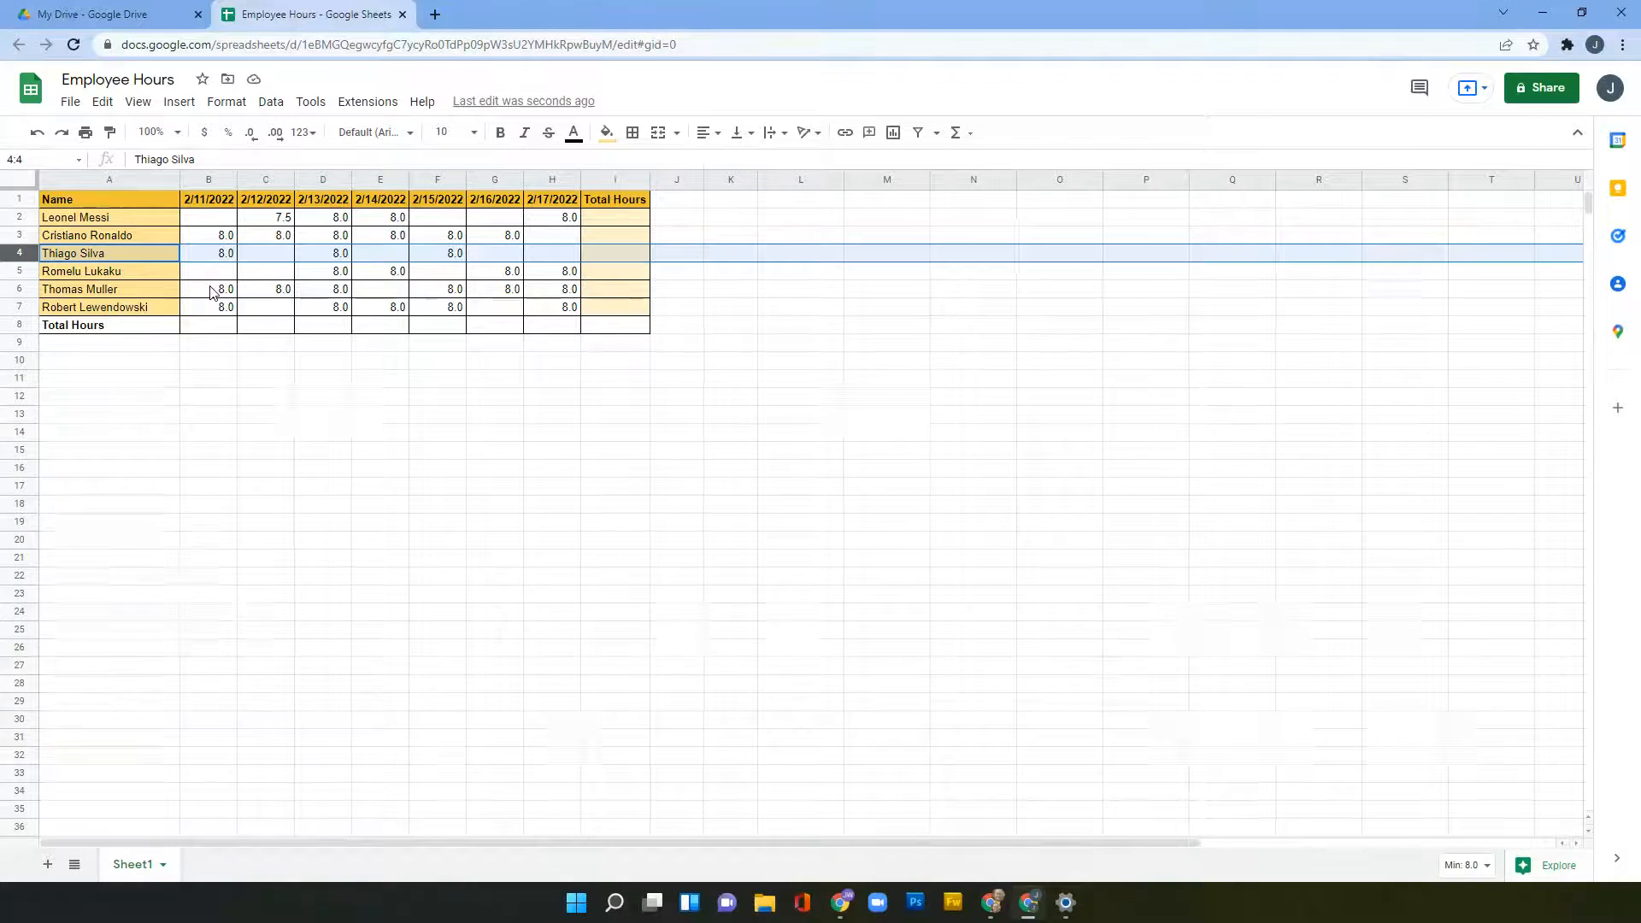
{"action": "key", "text": "Delete"}
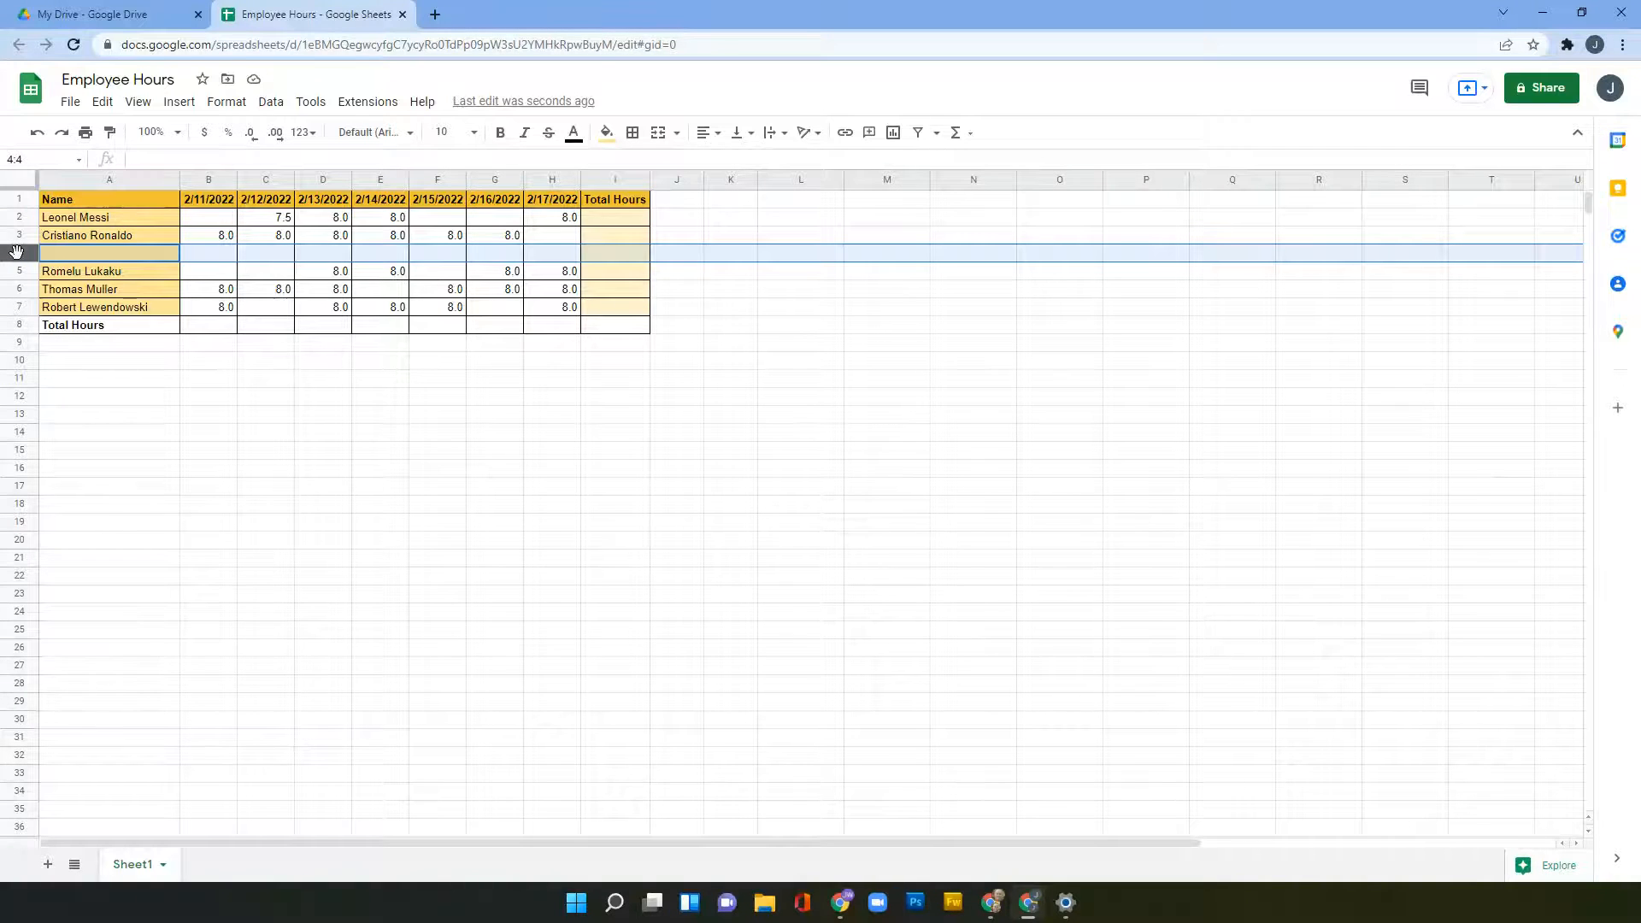
{"action": "left_click", "coordinate": [36, 133]}
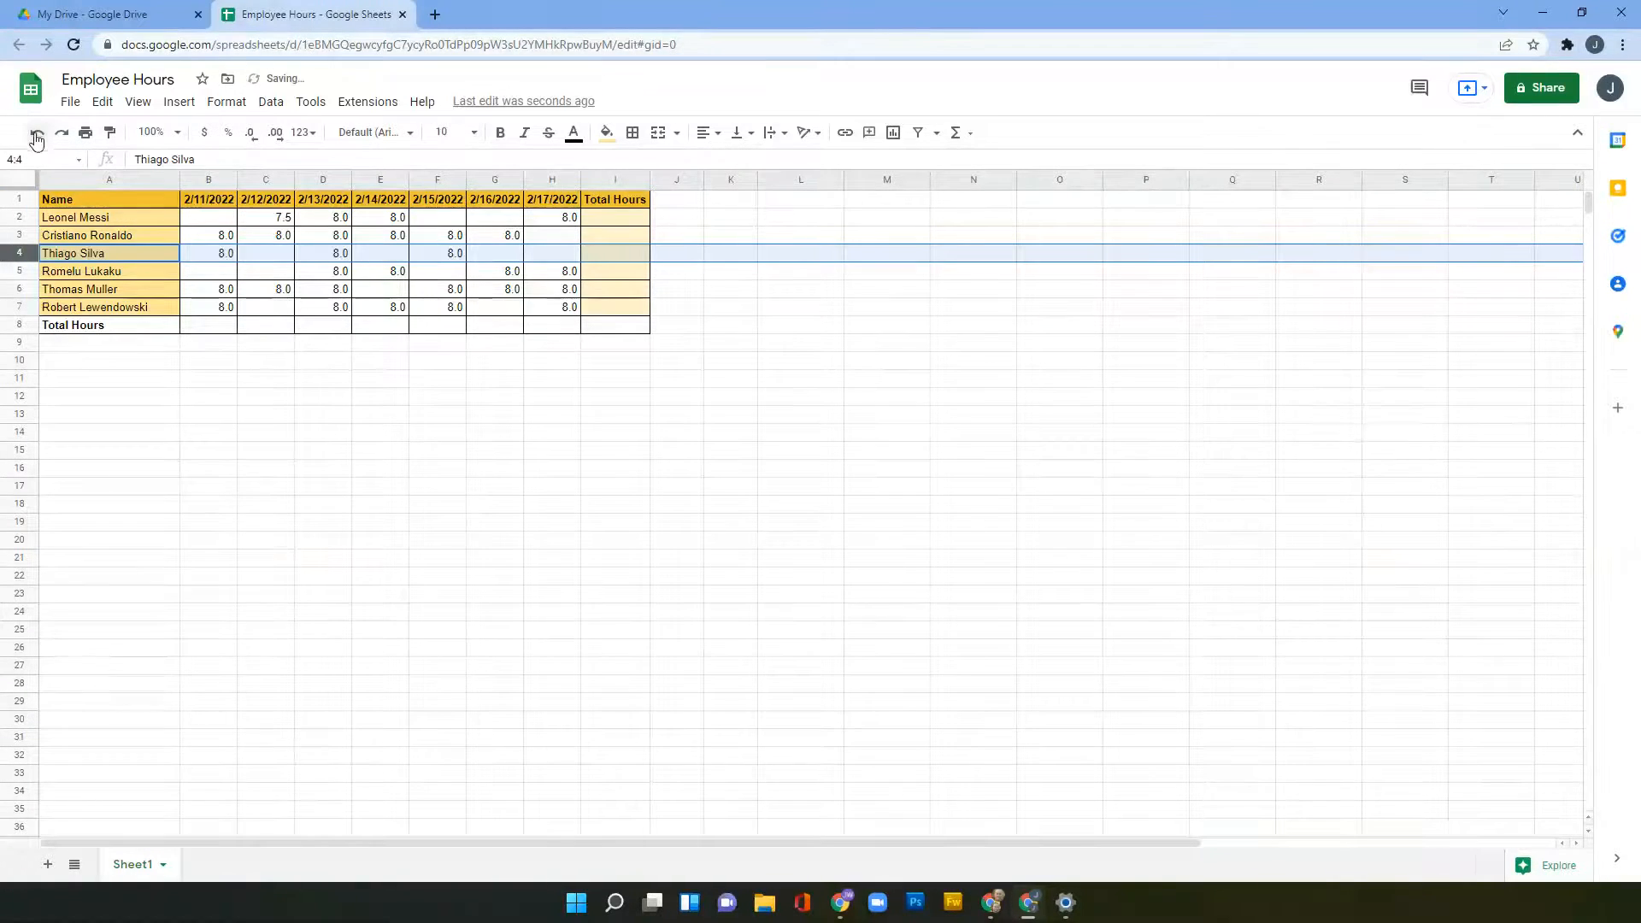
Try deleting the whole of row 4, and undo the deletion
{"action": "right_click", "coordinate": [16, 253]}
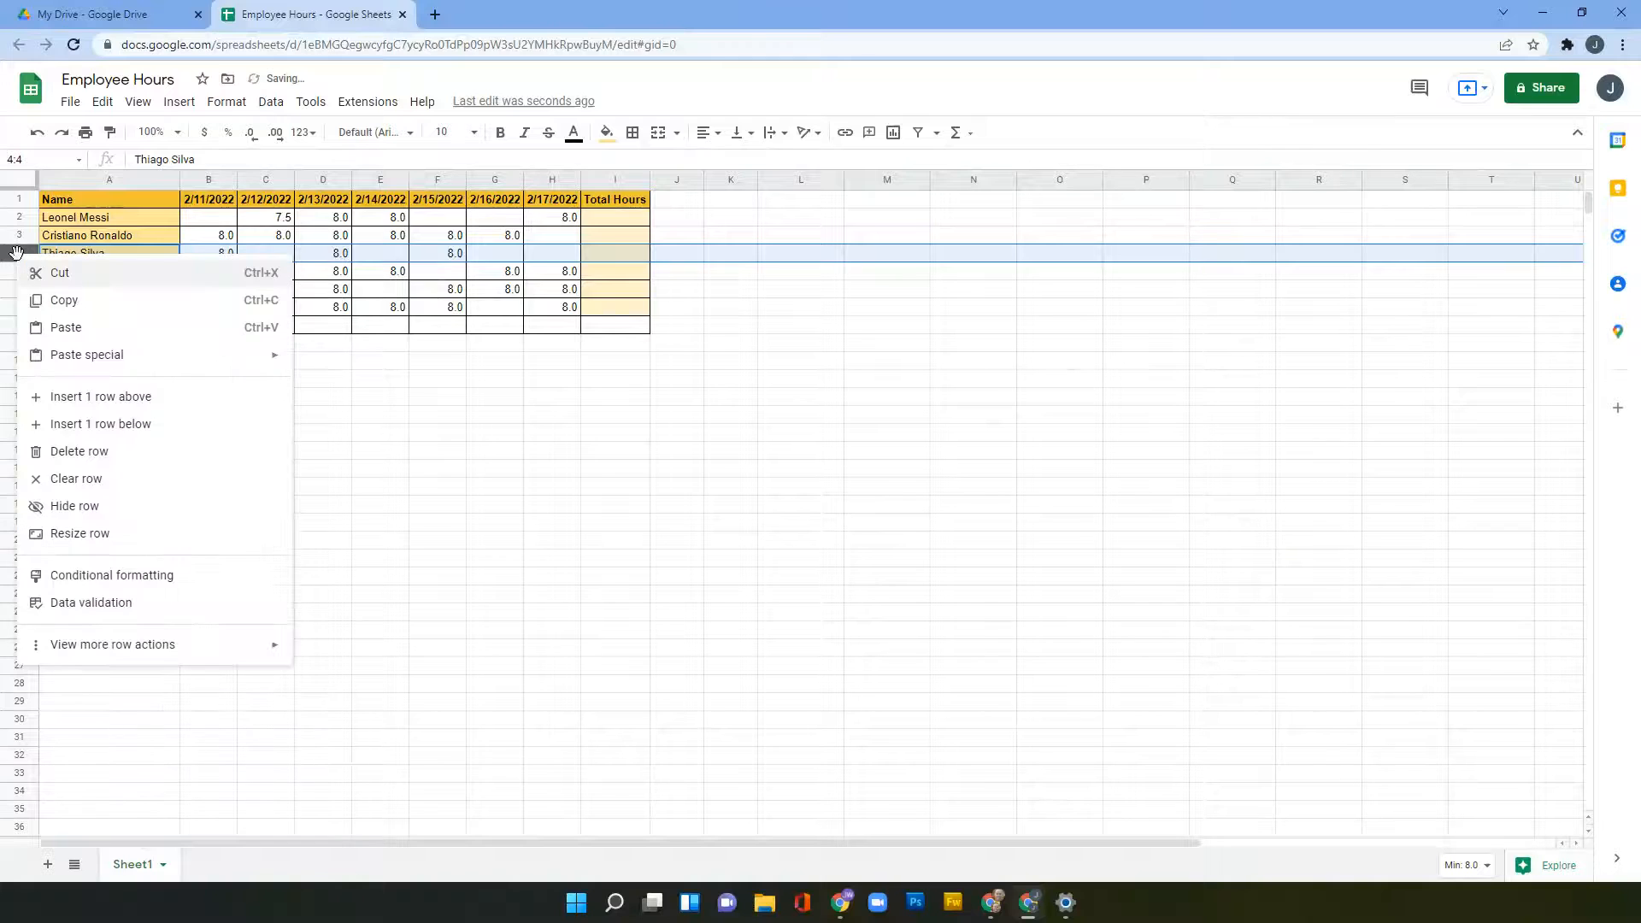
{"action": "left_click", "coordinate": [85, 453]}
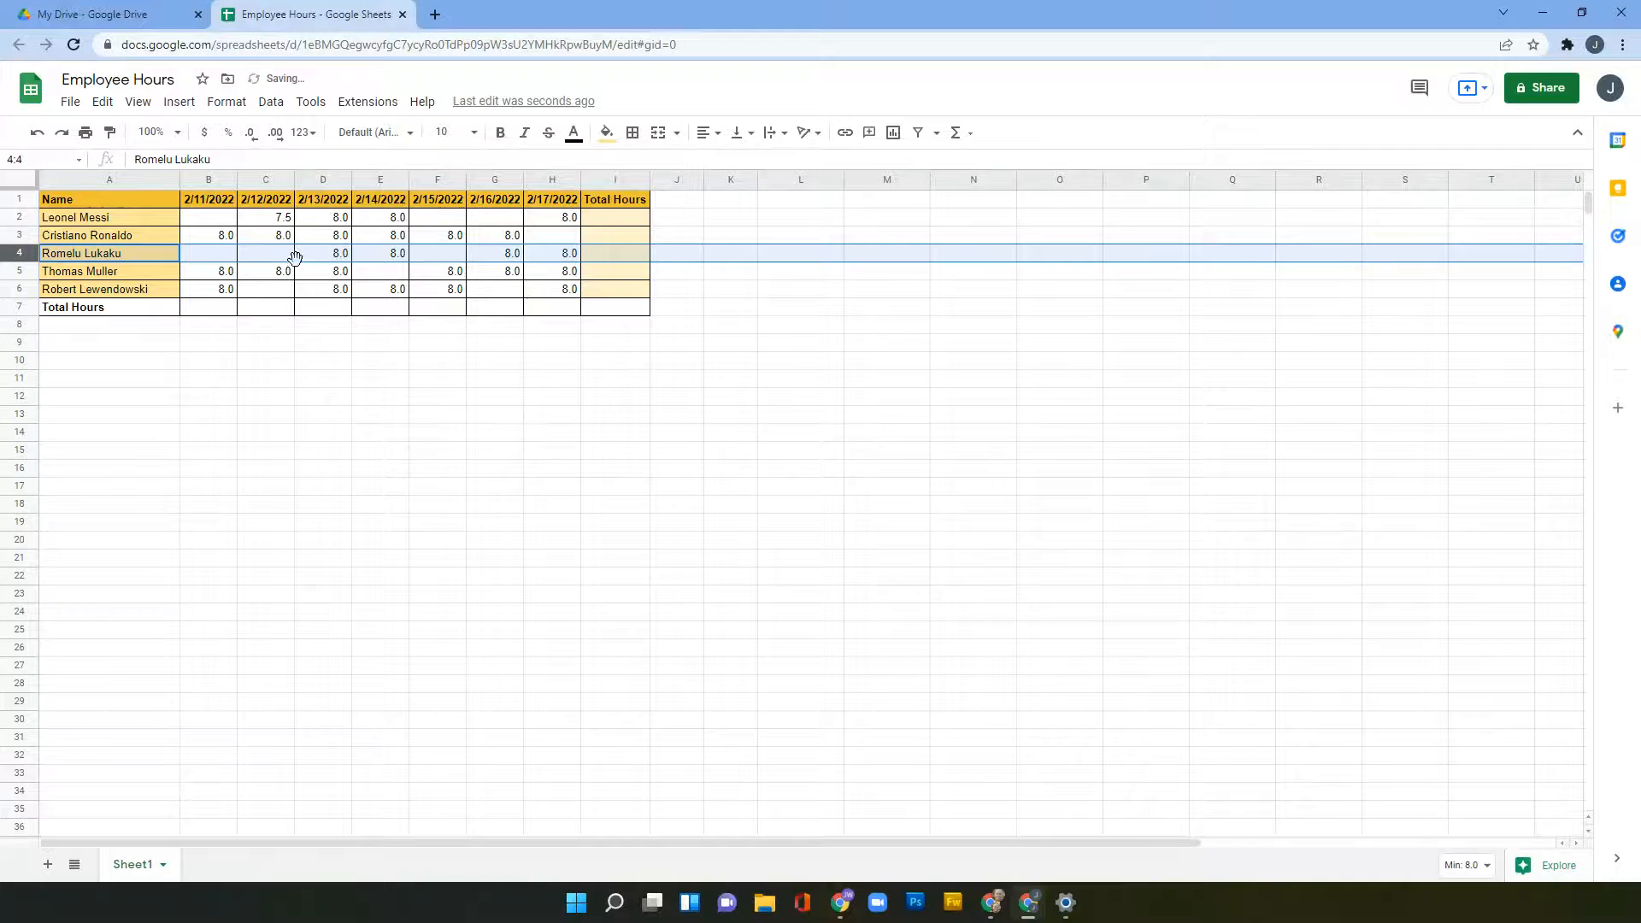
{"action": "left_click", "coordinate": [36, 133]}
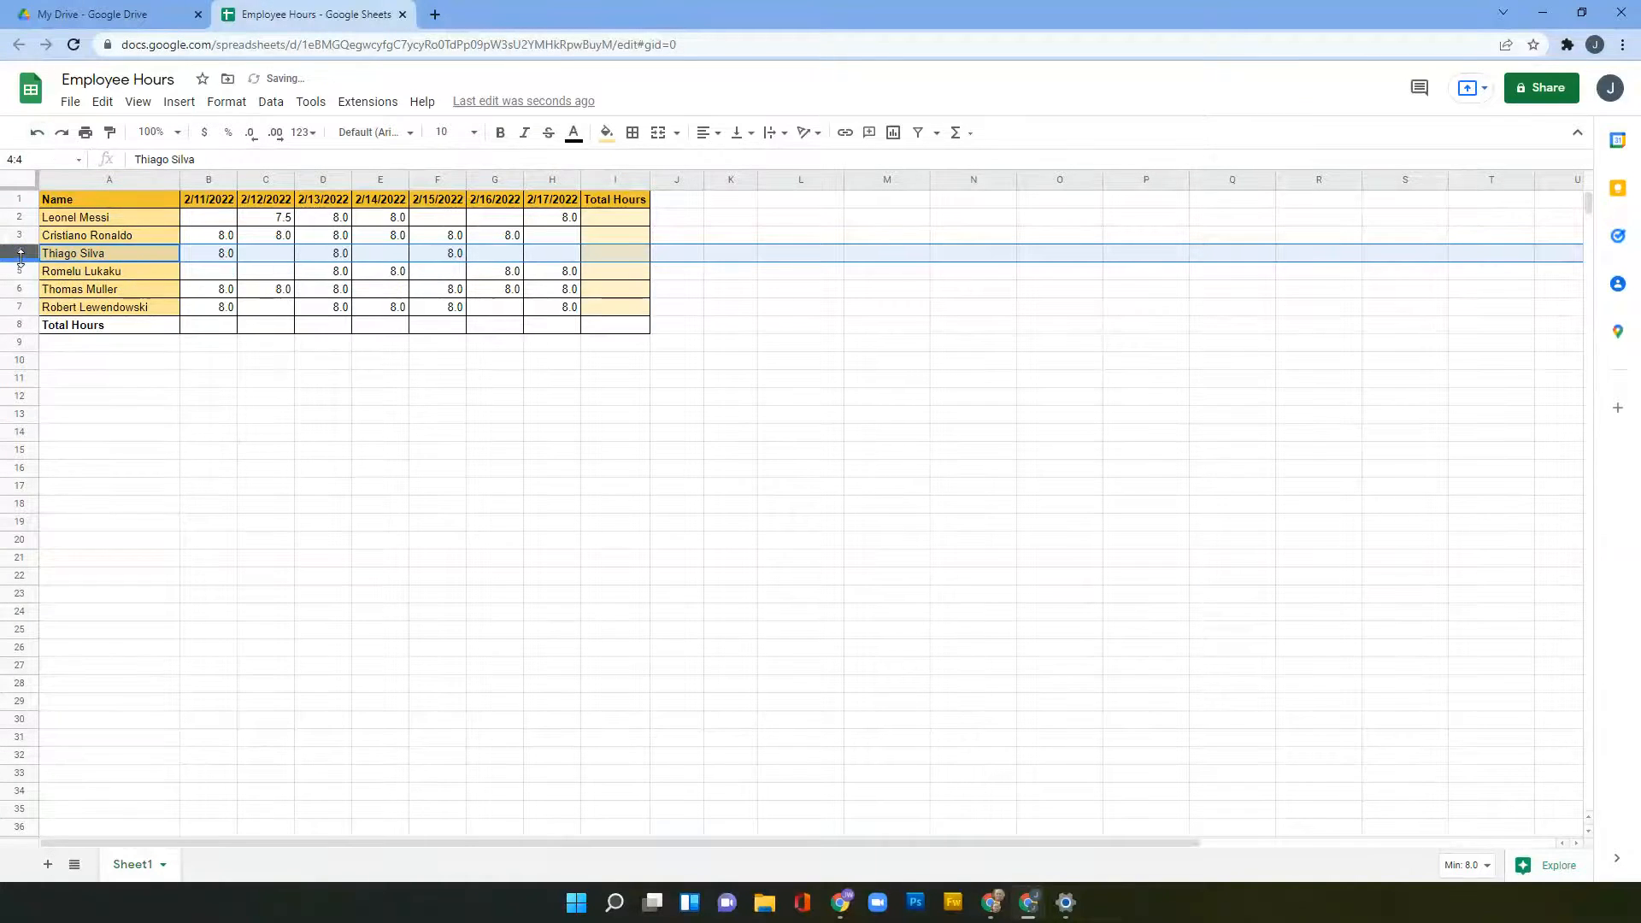
Review the insert options for column C and row 4, and close them without inserting anything
{"action": "right_click", "coordinate": [256, 181]}
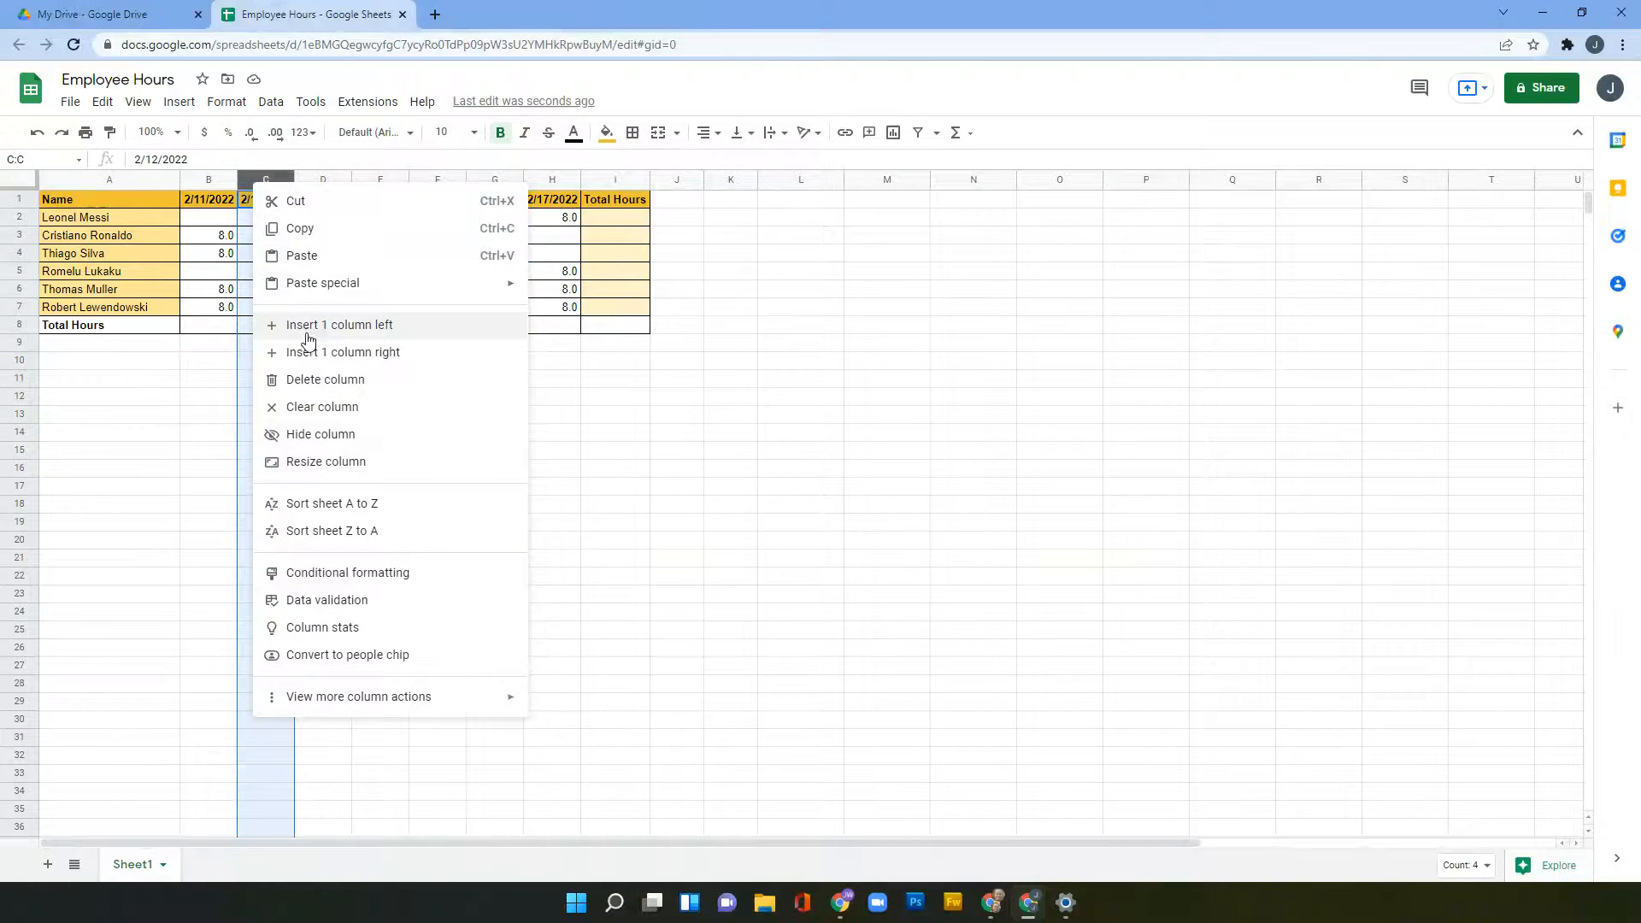
{"action": "right_click", "coordinate": [19, 253]}
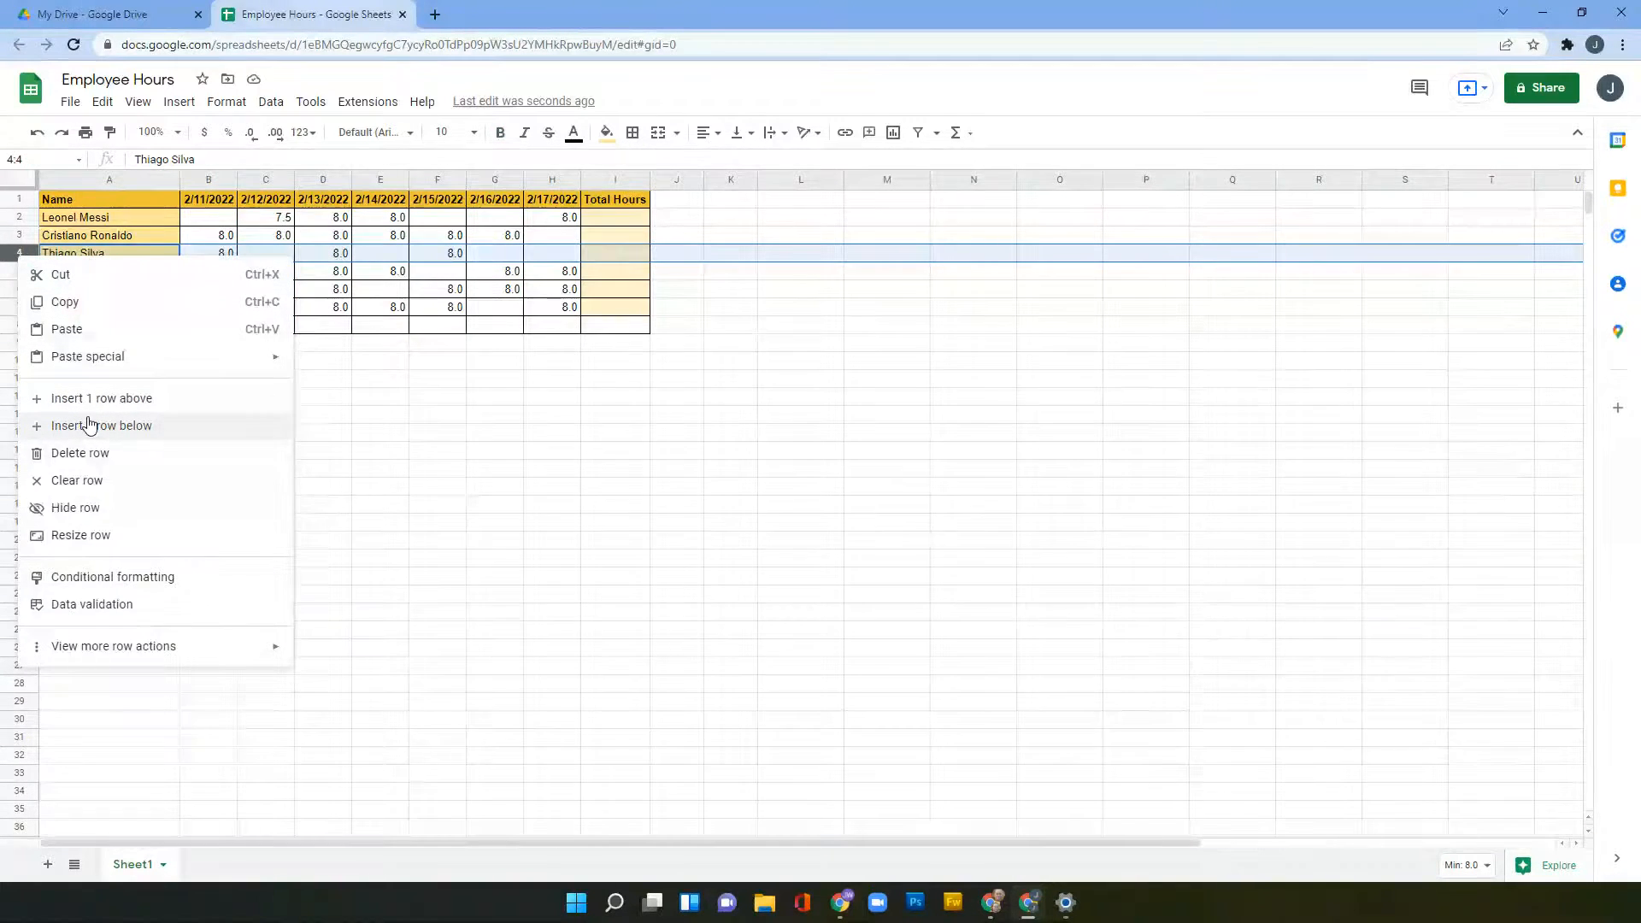
{"action": "left_click", "coordinate": [632, 381]}
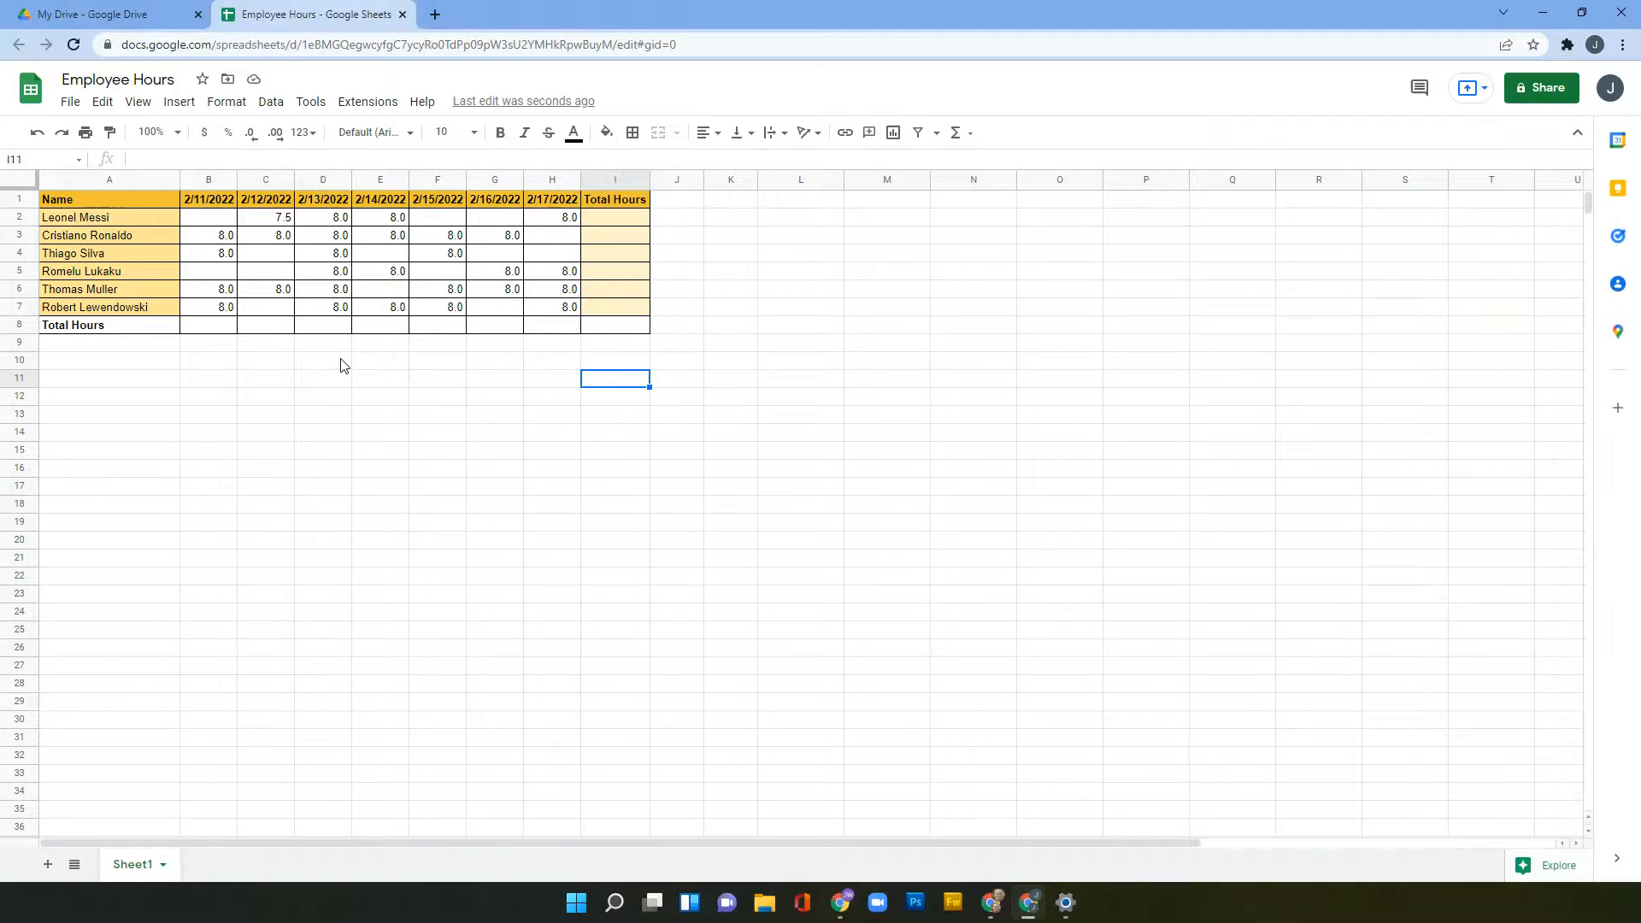